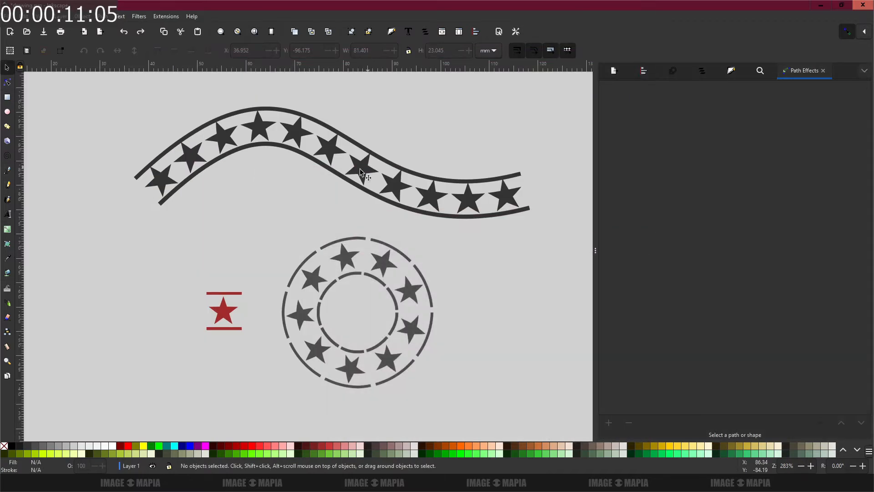
Reshape the curve of the wavy star border by moving the node handles at both ends of its skeleton path.
left_click(327, 171)
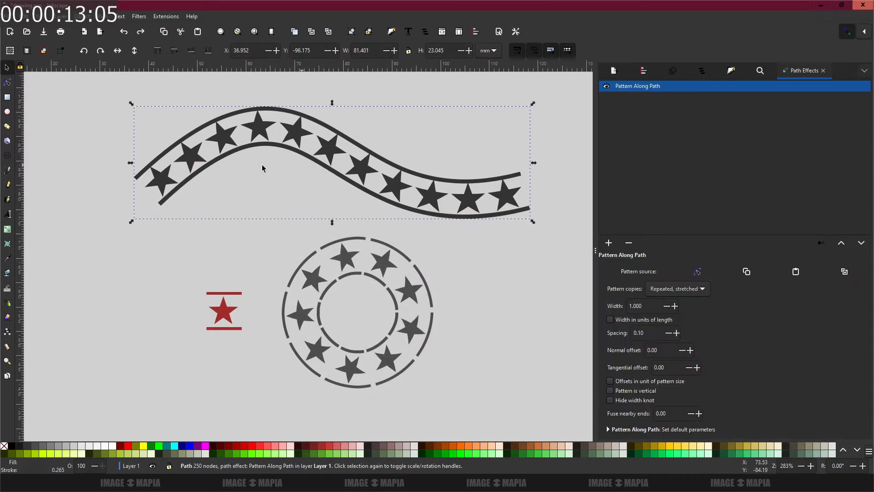
left_click(8, 82)
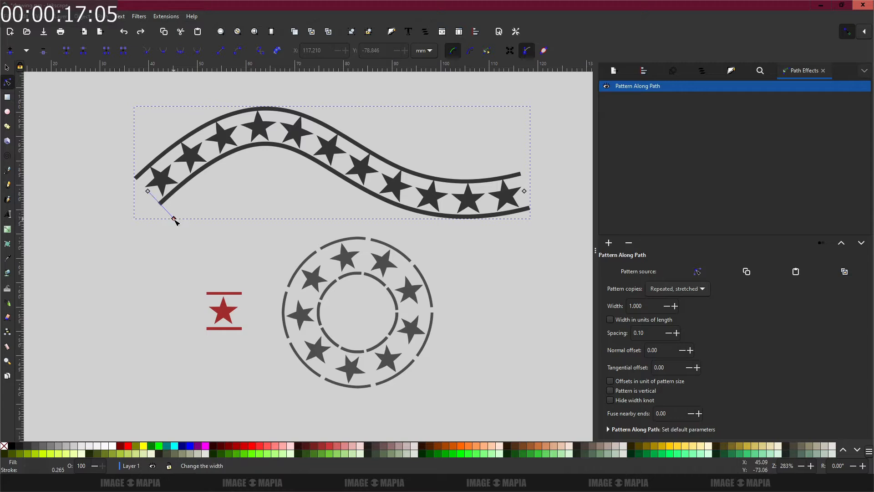
left_click(148, 191)
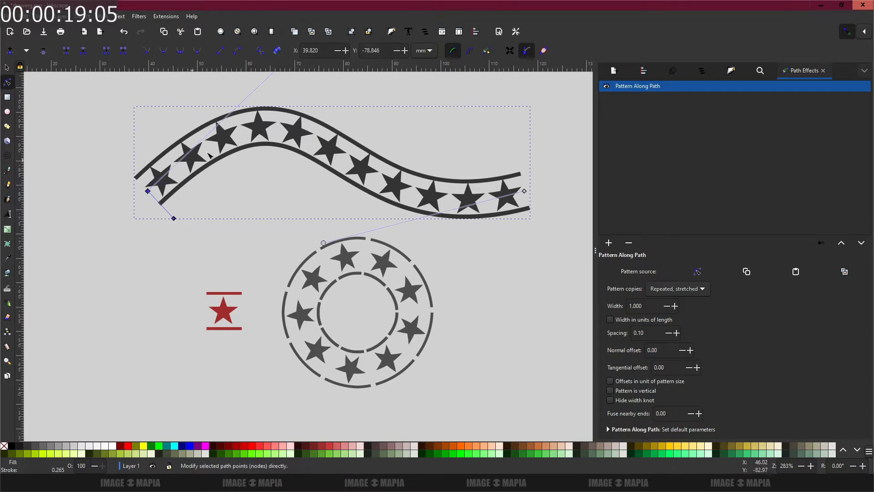
scroll(243, 152, "up", 4)
left_click_drag(329, 99, 375, 105)
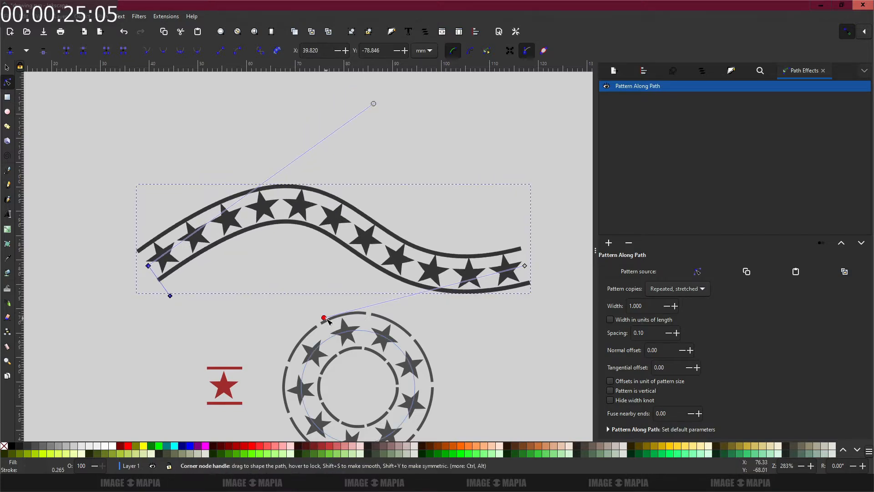
left_click_drag(328, 316, 315, 294)
Try bending the ring of stars with a curve handle of its outermost node, and undo the change.
scroll(312, 289, "down", 4)
left_click(331, 234)
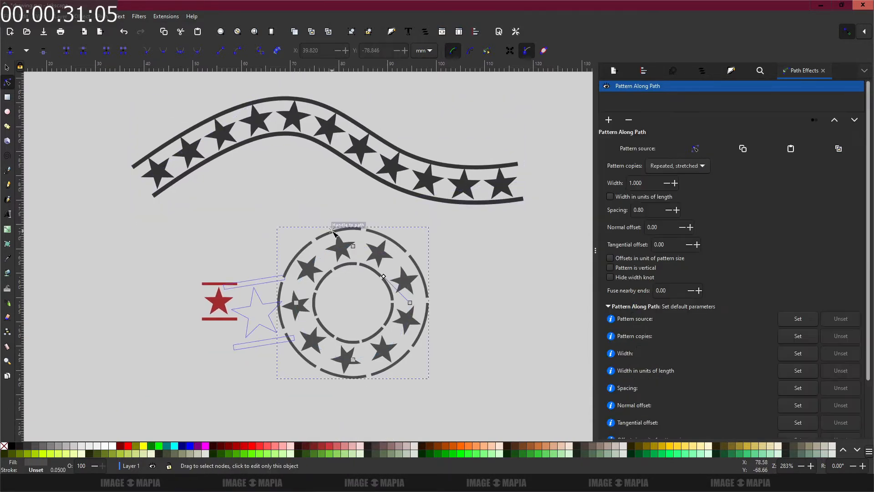
left_click(409, 302)
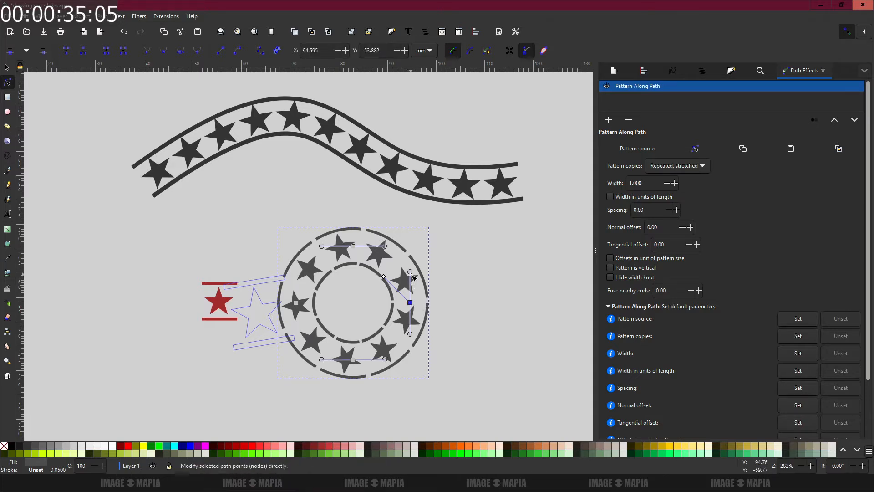
mouse_move(411, 273)
left_mouse_down()
mouse_move(382, 283)
mouse_move(418, 273)
mouse_move(375, 257)
mouse_move(421, 270)
mouse_move(364, 267)
mouse_move(415, 262)
mouse_move(402, 265)
left_mouse_up()
key("ctrl+z")
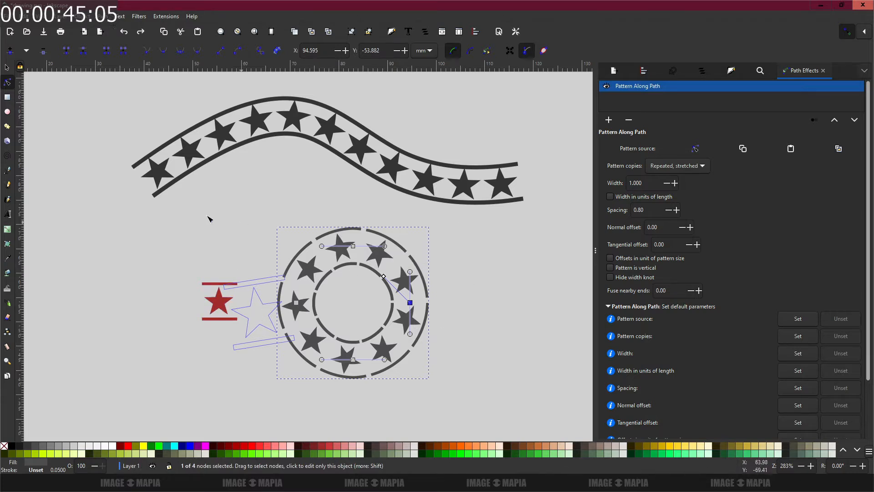
Enlarge the red star pattern source to about 12.1 mm wide and 13.1 mm high.
key("s")
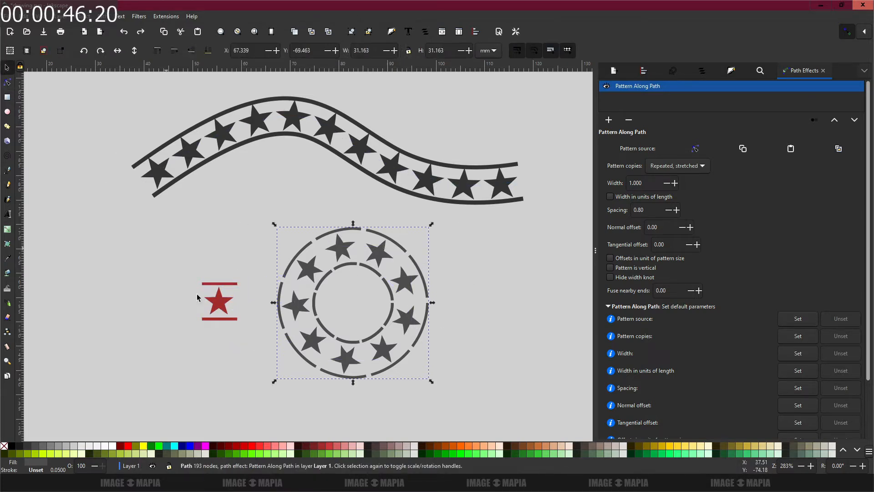
left_click(221, 285)
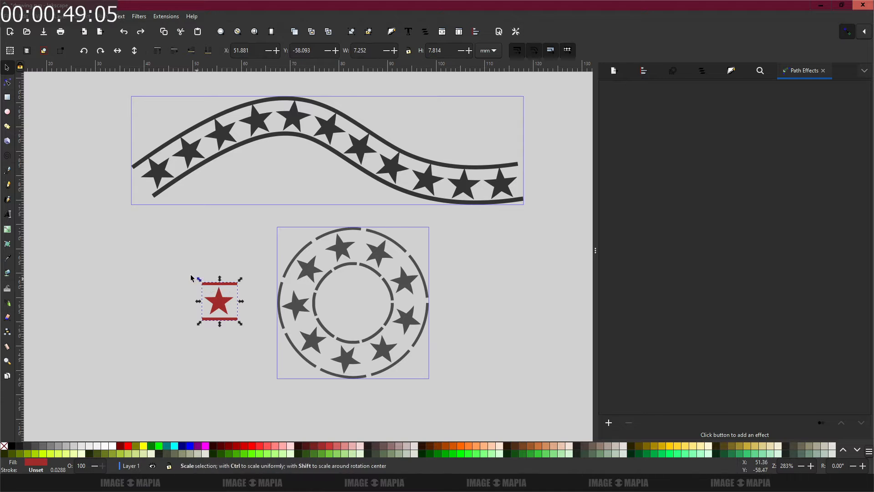
left_click_drag(192, 278, 152, 257)
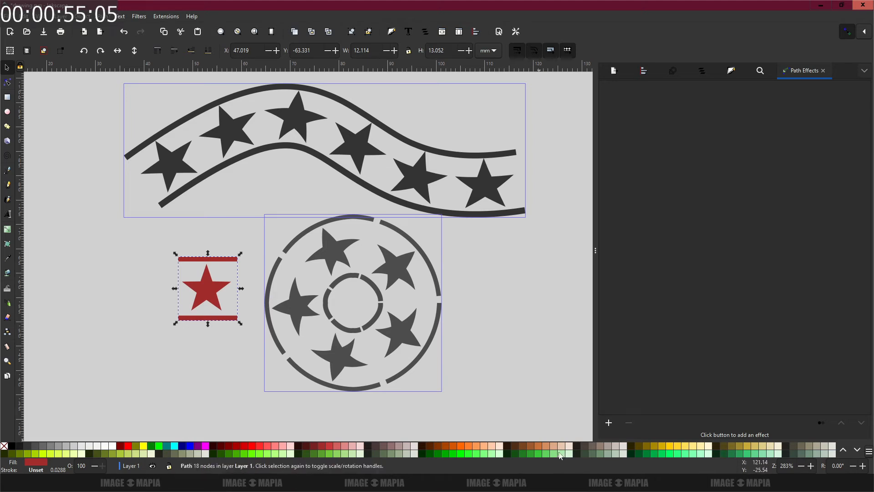
Switch to Notepad, add the line "lets start" below "how to make it", and return to the drawing.
left_click(552, 482)
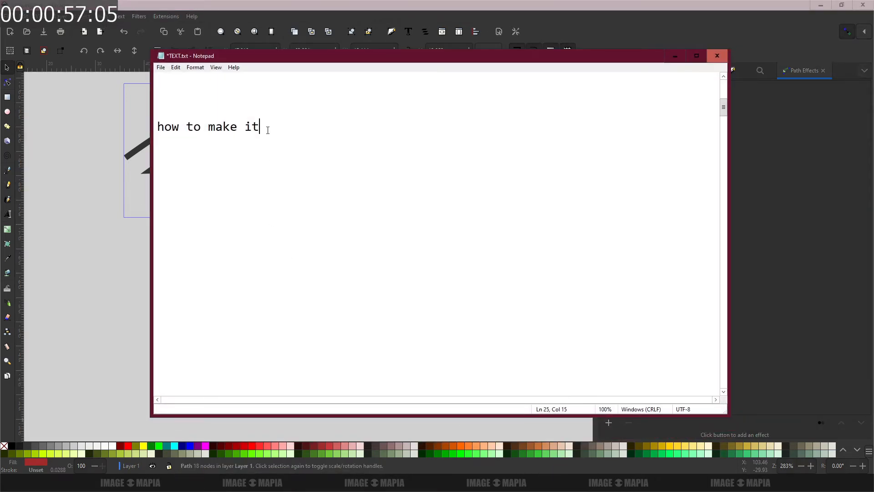
type("lets start")
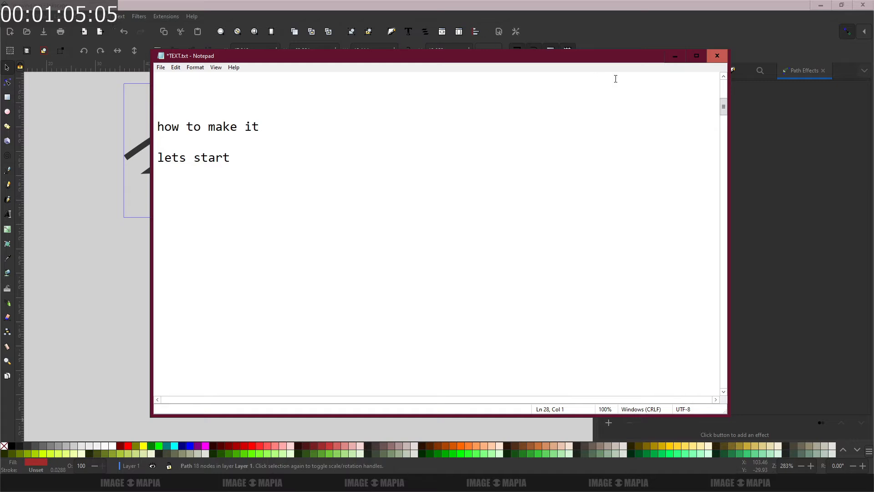
left_click(675, 56)
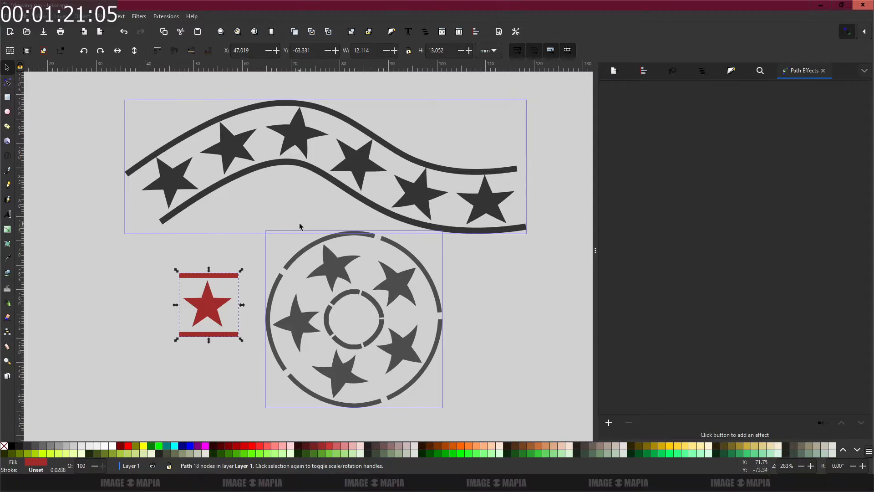
Delete the wavy star border, the ring of stars and the red star pattern from the canvas.
left_click(358, 109)
left_click(348, 119)
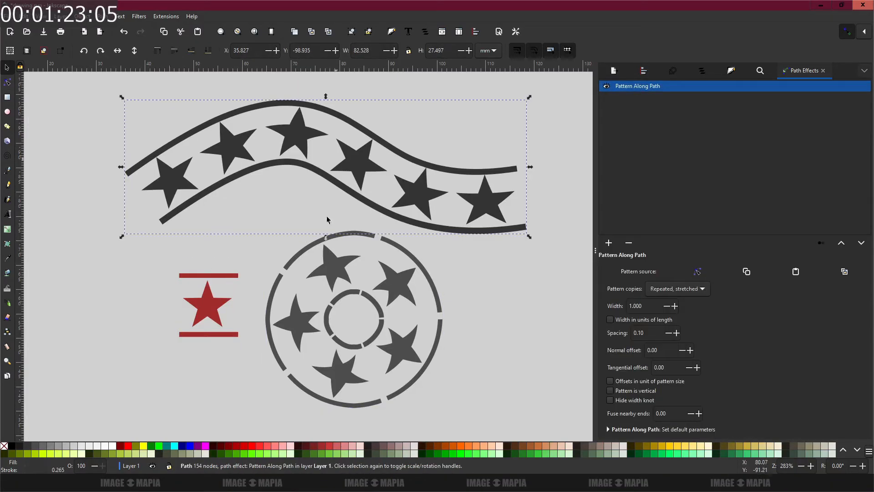
left_click(314, 248, "shift")
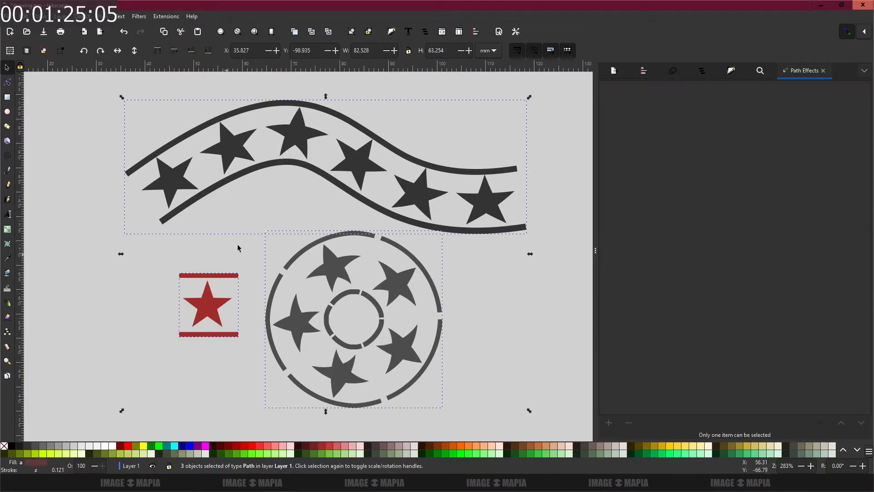
right_click(280, 196)
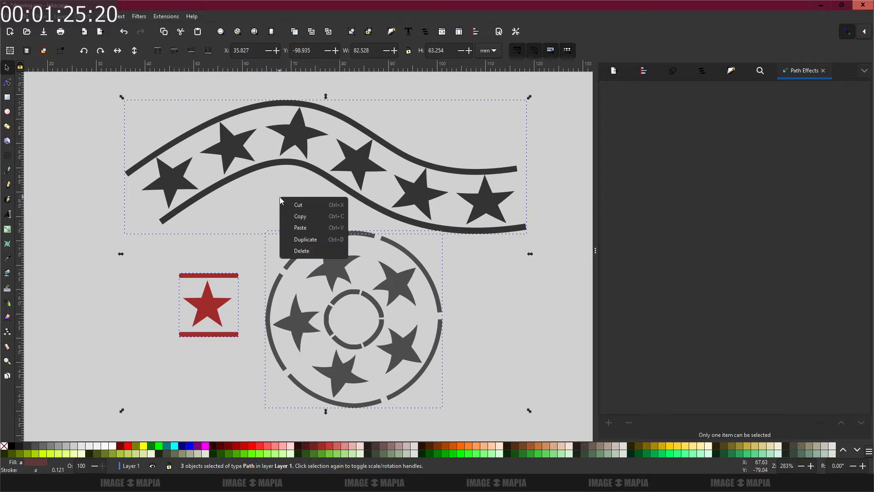
left_click(304, 251)
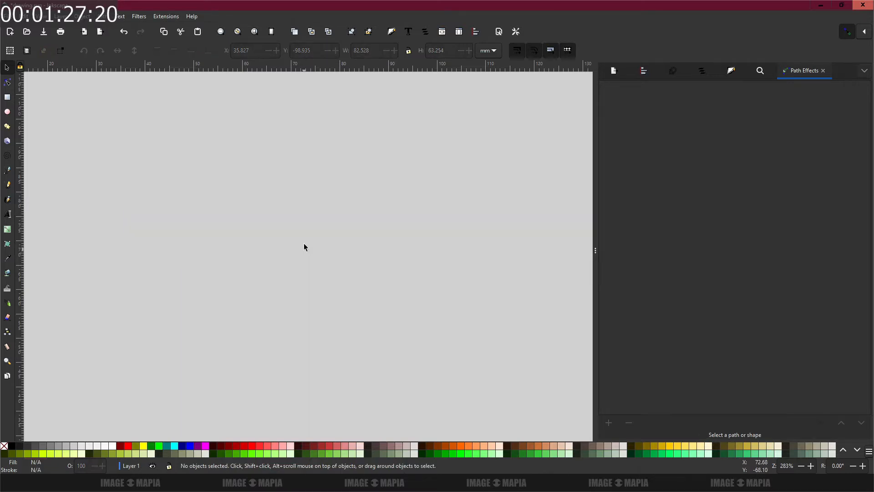
Draw a five-cornered star about 13.8 mm wide and high on the empty canvas.
left_click(7, 127)
left_click(23, 50)
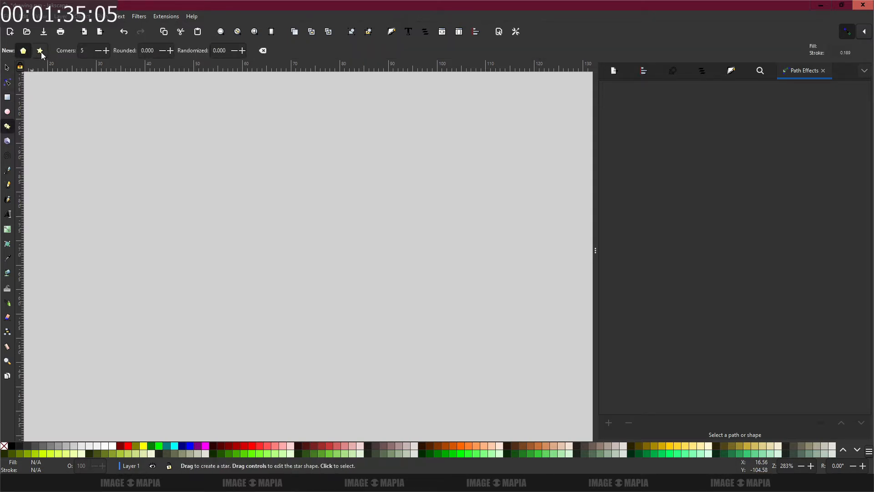
left_click(40, 50)
left_click_drag(168, 197, 191, 225)
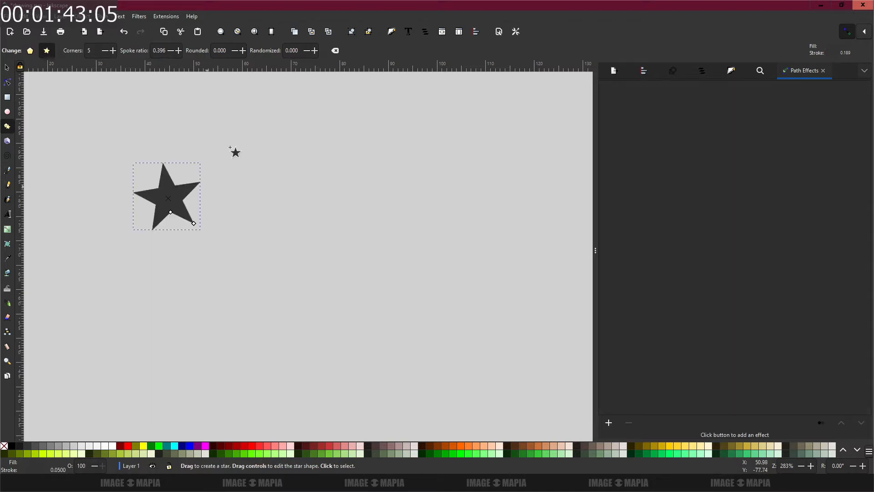
left_click(10, 70)
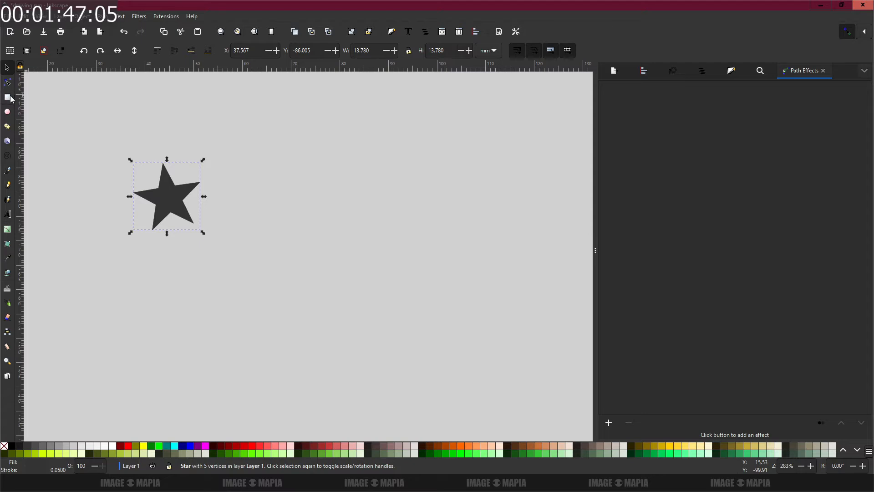
Draw a thin horizontal rectangle about 33 mm by 2.1 mm and place it just above the star.
left_click(8, 98)
left_click_drag(191, 110, 351, 119)
left_click(5, 69)
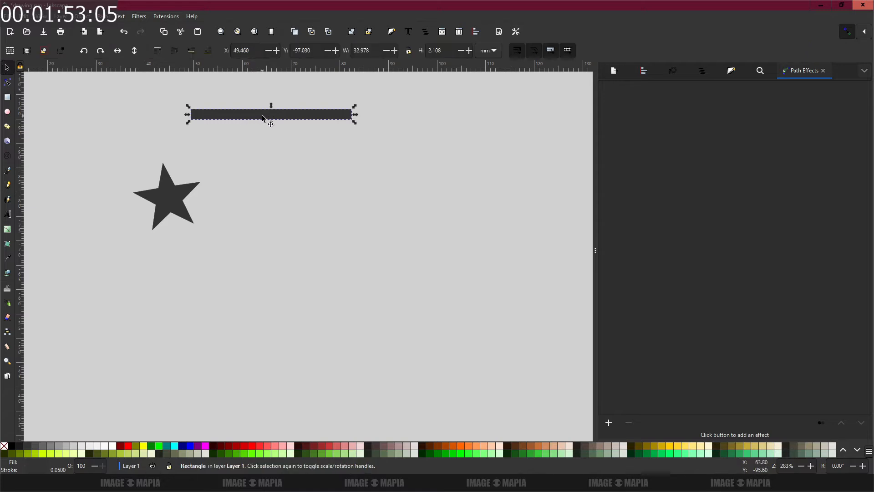
left_click_drag(263, 118, 164, 160)
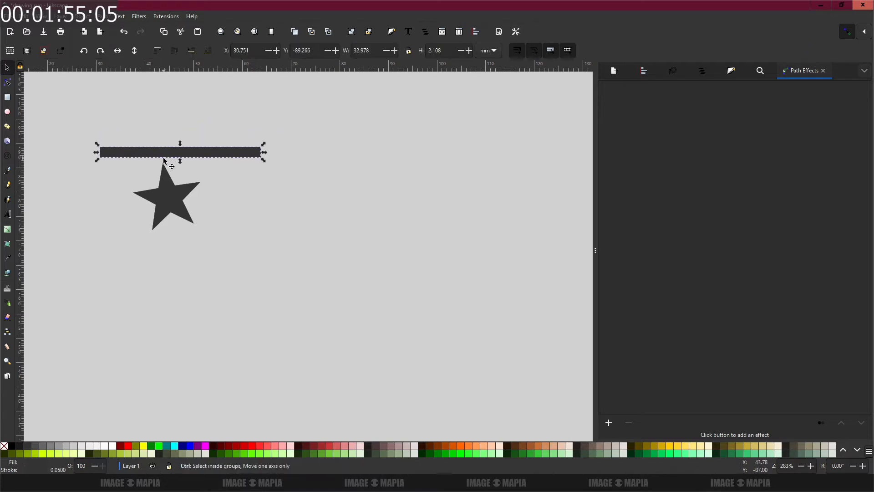
Rotate the star upright and center the bar directly above its top point.
scroll(164, 160, "up", 1, "ctrl")
left_click(170, 203)
left_click(171, 204)
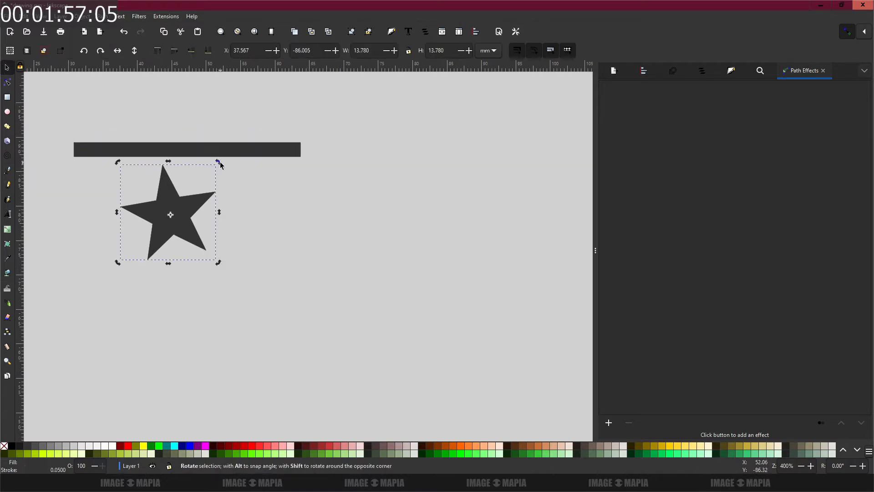
mouse_move(220, 164)
left_mouse_down()
mouse_move(225, 173)
mouse_move(205, 190)
mouse_move(218, 171)
left_mouse_up()
left_click(216, 117)
left_click(231, 163)
left_click(224, 165)
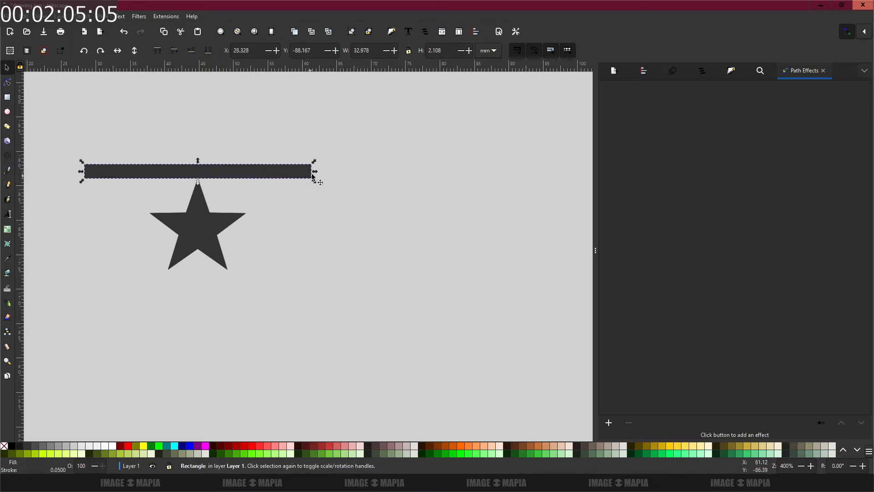
Shrink the bar above the star to about 17.9 mm wide and 0.8 mm high, keeping it centered on the star.
left_click_drag(314, 171, 263, 174)
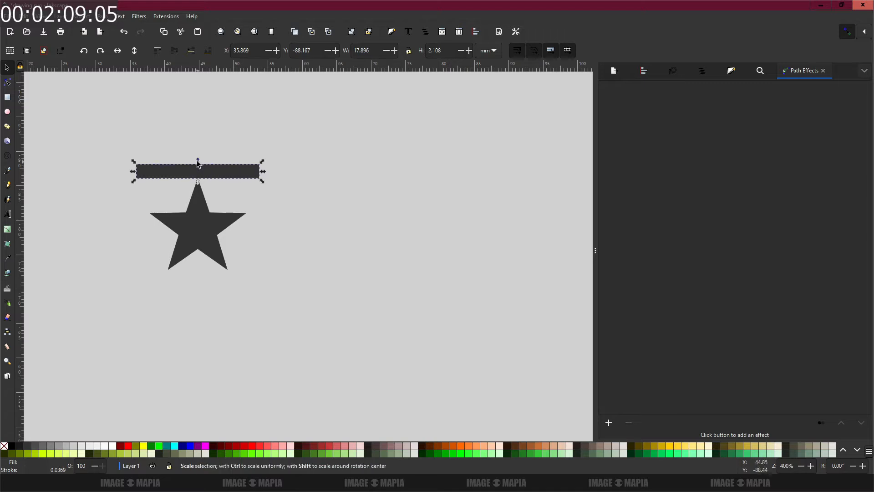
left_click_drag(198, 163, 194, 213)
scroll(201, 165, "up", 2)
scroll(200, 169, "up", 3)
scroll(194, 213, "down", 4)
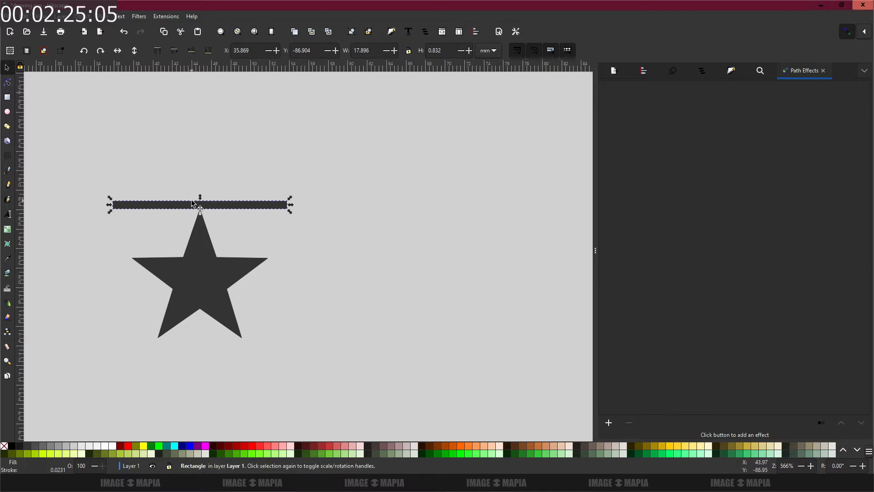
Duplicate the thin bar and place the copy directly below the star's lower points.
right_click(192, 200)
left_click(221, 244)
left_click_drag(202, 204, 250, 274)
Merge the star and both bars into a single path with Union.
left_click(252, 187, "shift")
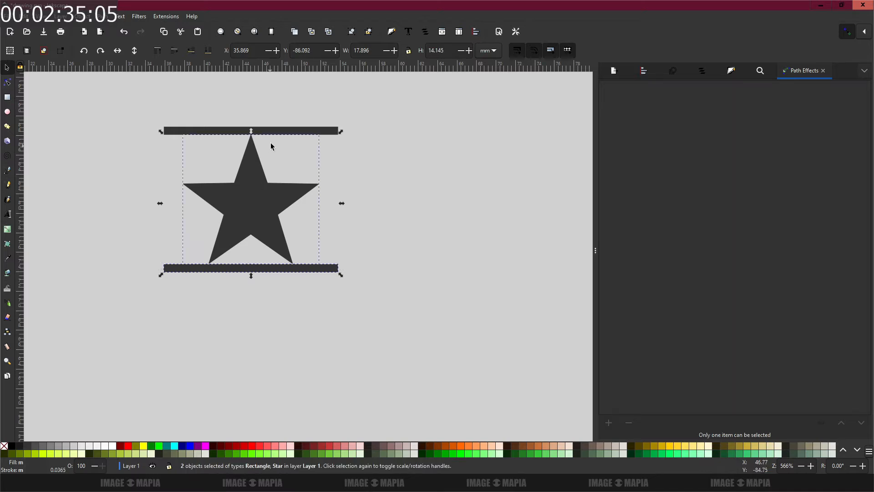
left_click(297, 129, "shift")
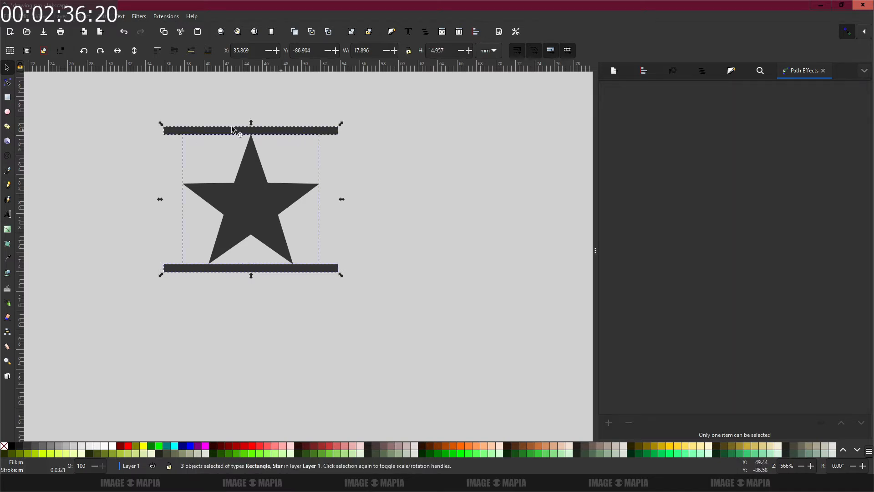
left_click(102, 16)
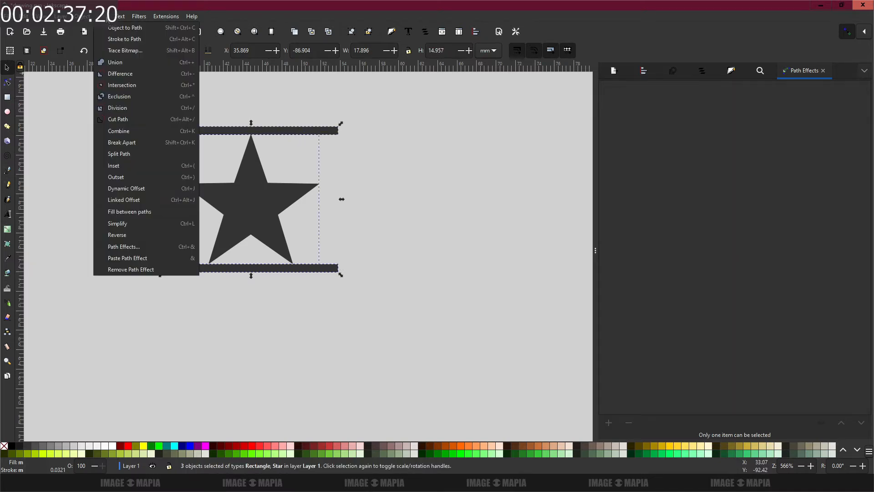
left_click(113, 63)
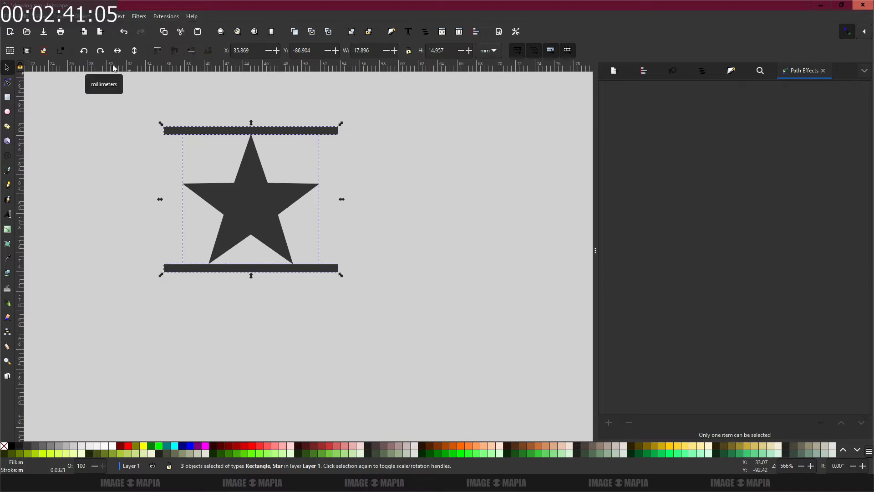
scroll(278, 231, "down", 2)
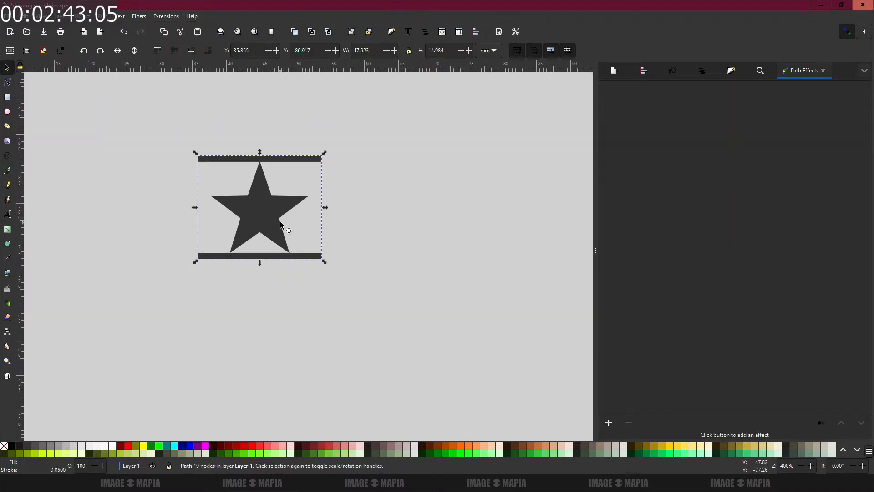
scroll(251, 226, "down", 1)
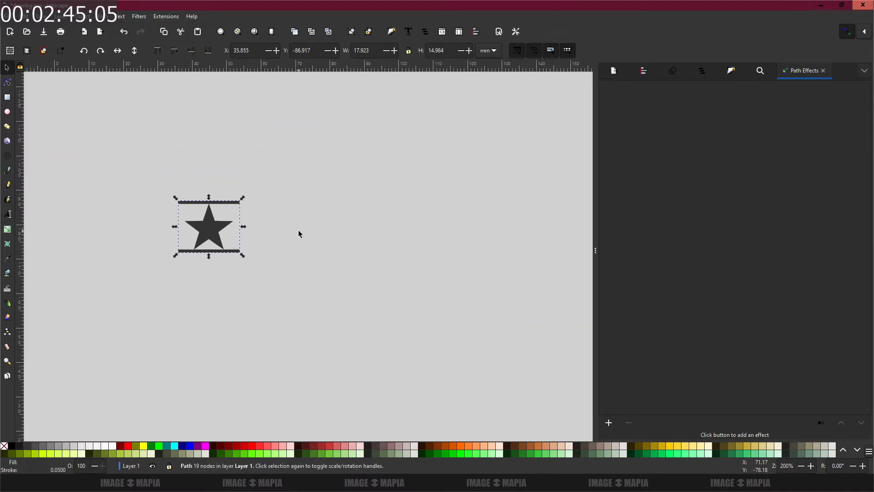
Deselect the combined star-and-bars shape and save the drawing.
left_click_drag(299, 230, 253, 231)
left_click(243, 225)
key("ctrl+s")
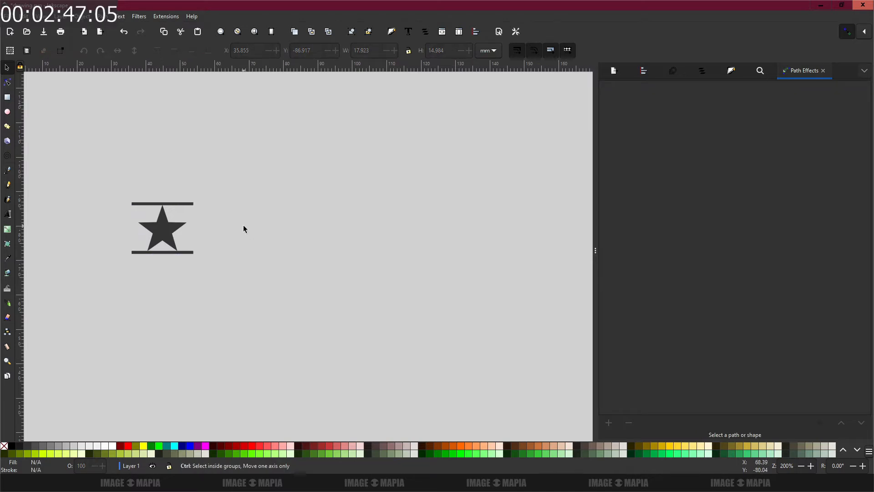
Draw a circle with a radius of about 23.6 mm beside the star pattern.
left_click(8, 111)
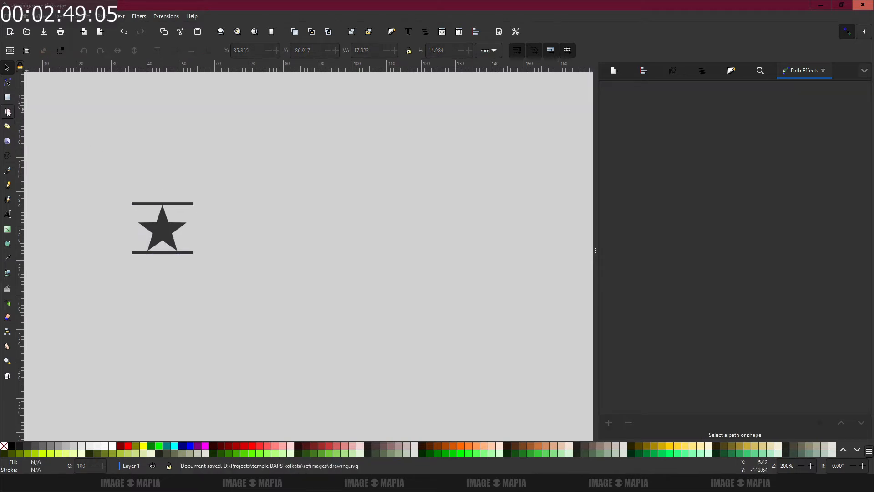
left_click_drag(262, 194, 430, 388)
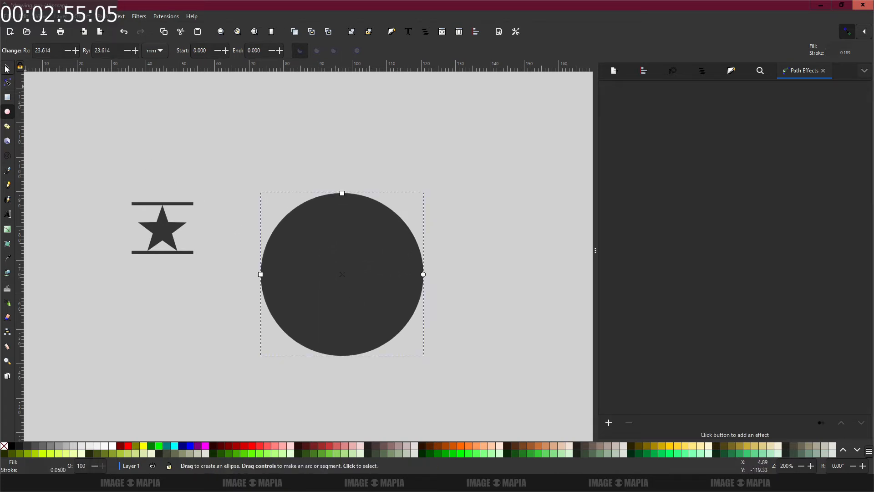
Move the circle up level with the star pattern, fill it with dark orange and save the drawing.
left_click(6, 68)
left_click_drag(318, 233, 298, 191)
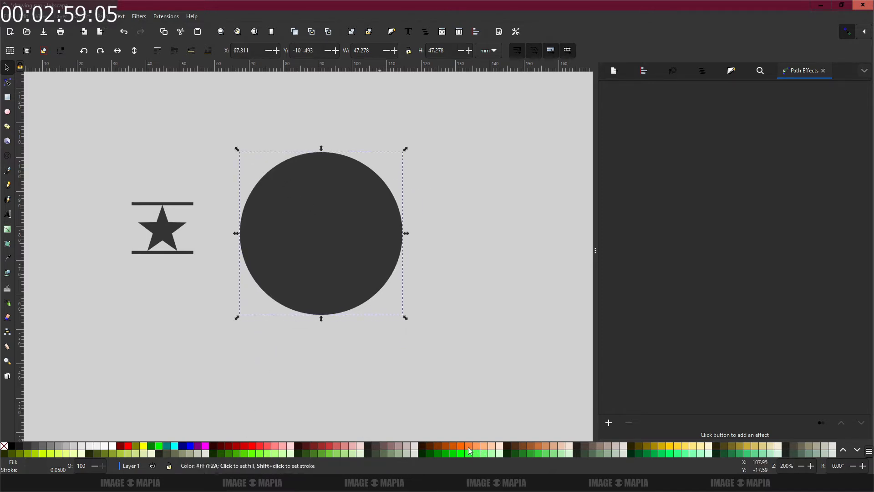
left_click(456, 445)
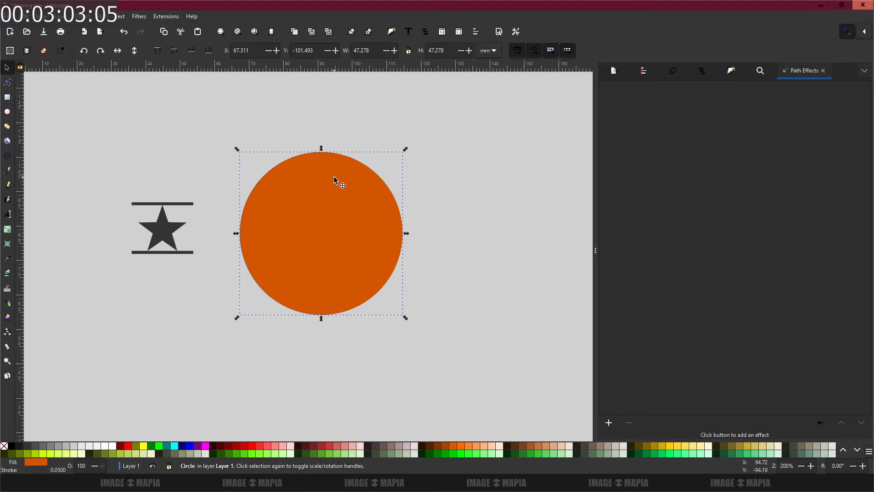
key("ctrl+s")
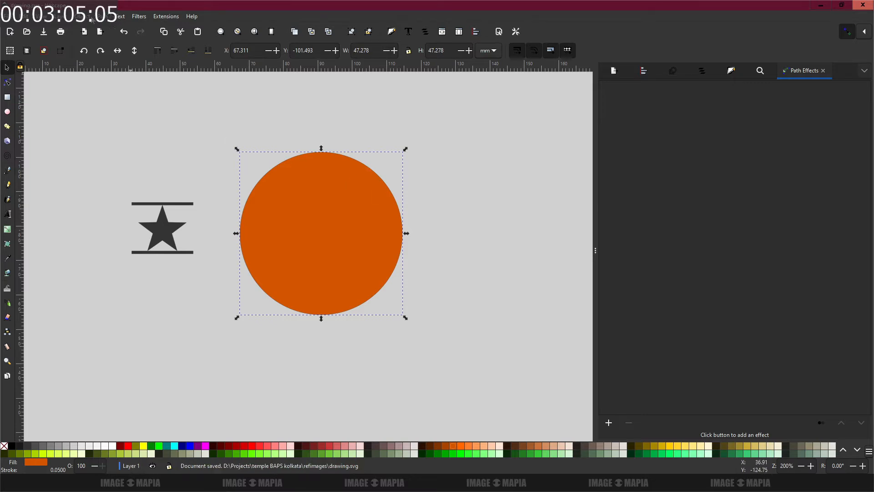
Convert the orange circle to a path and shift it about 2 mm to the right.
left_click(92, 18)
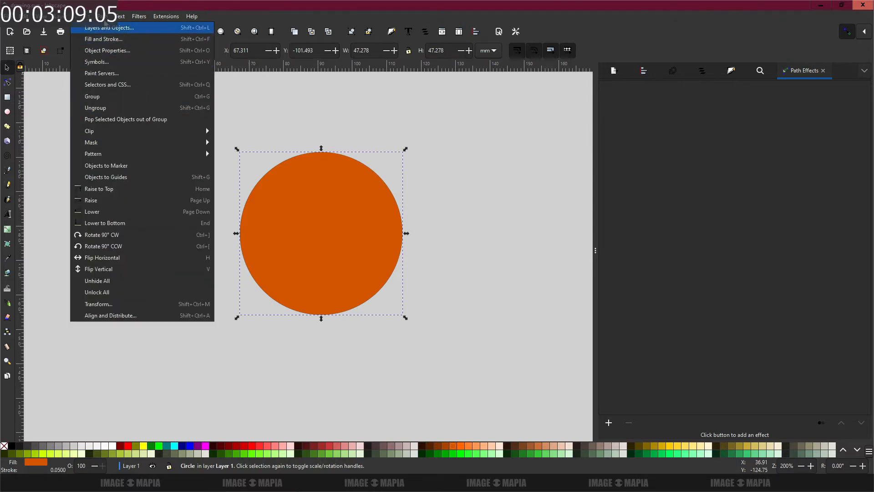
mouse_move(103, 18)
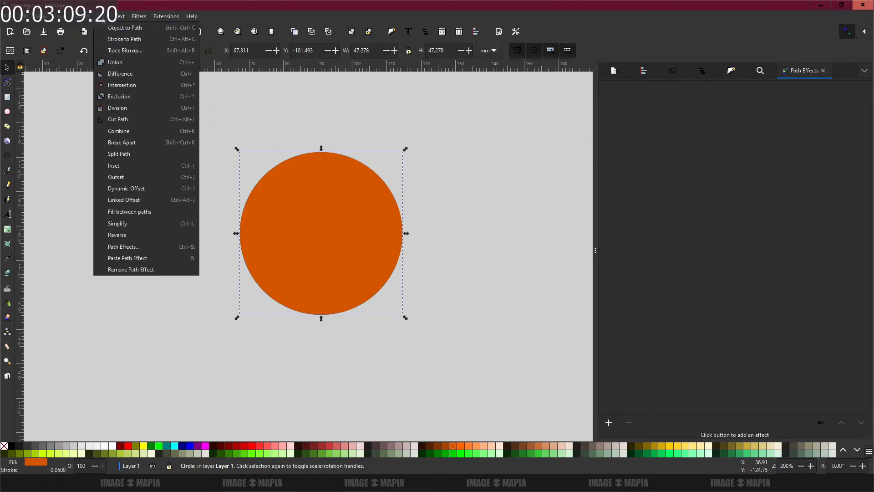
left_click(141, 29)
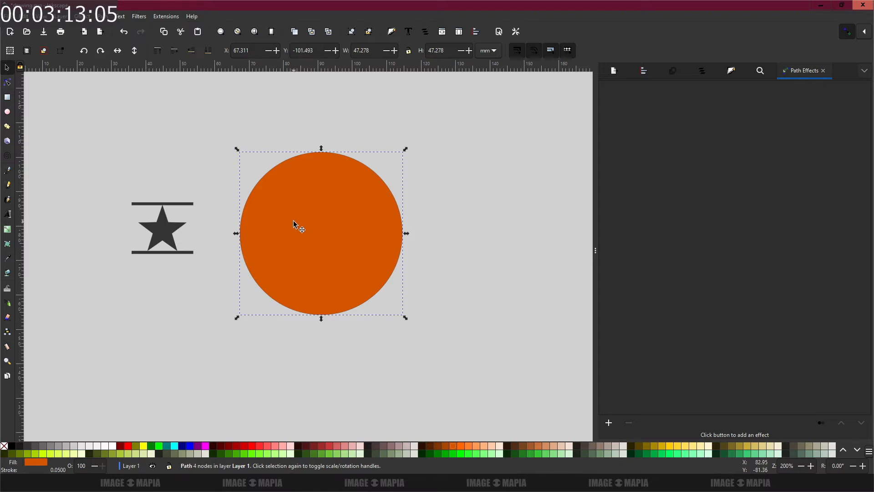
left_click_drag(293, 220, 302, 222)
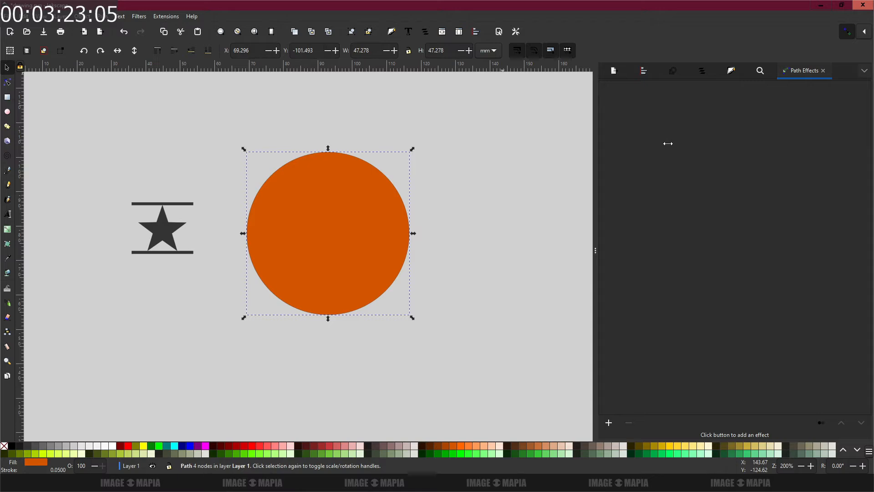
Enlarge the canvas area and add the Pattern Along Path effect to the orange circle path.
left_click_drag(596, 217, 645, 214)
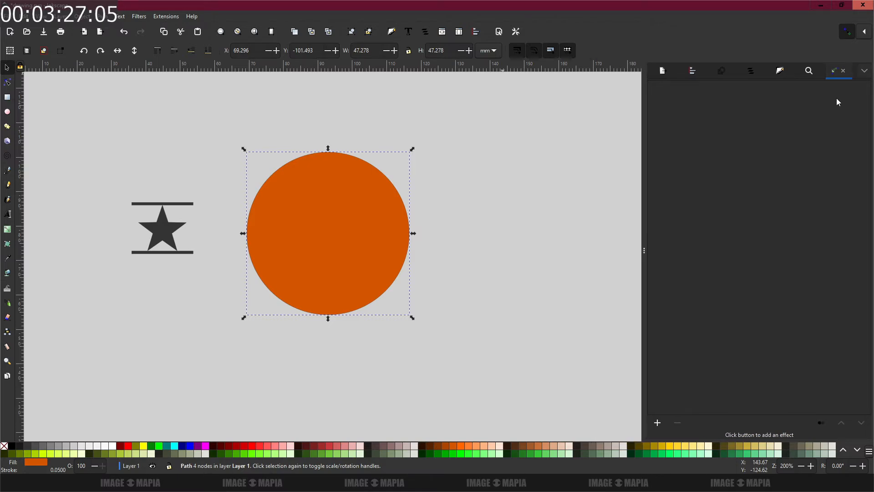
left_click(865, 72)
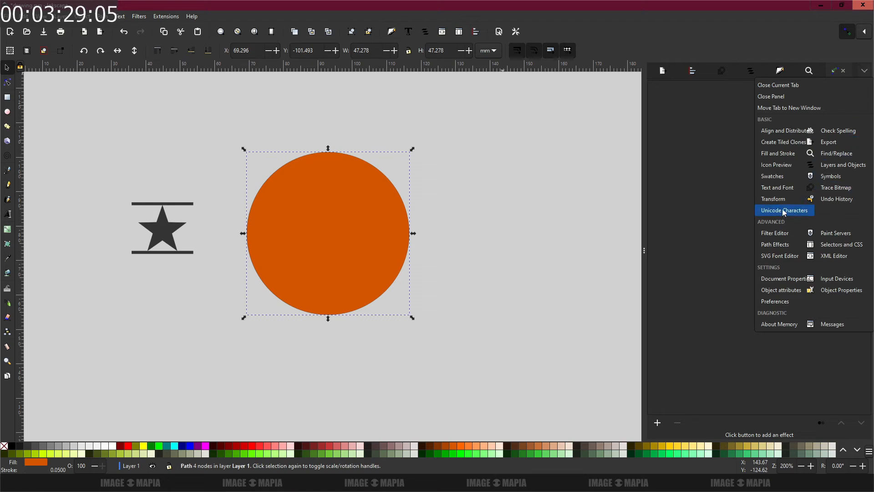
left_click(776, 245)
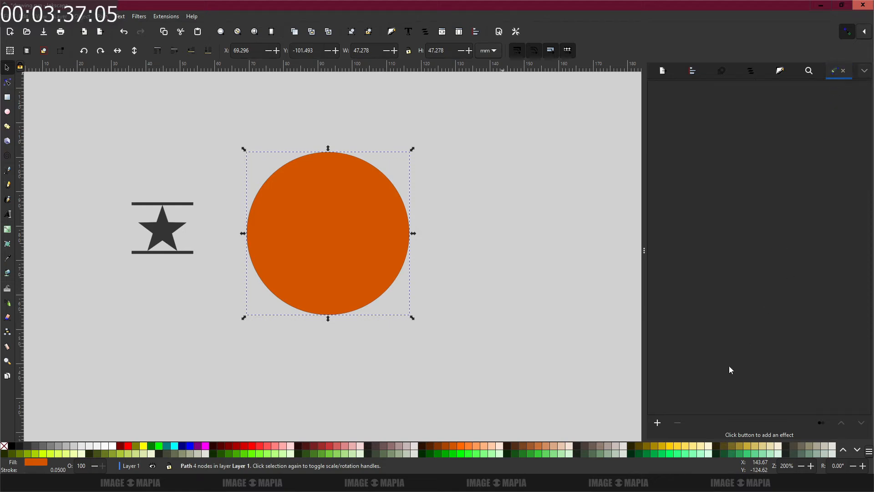
left_click(657, 422)
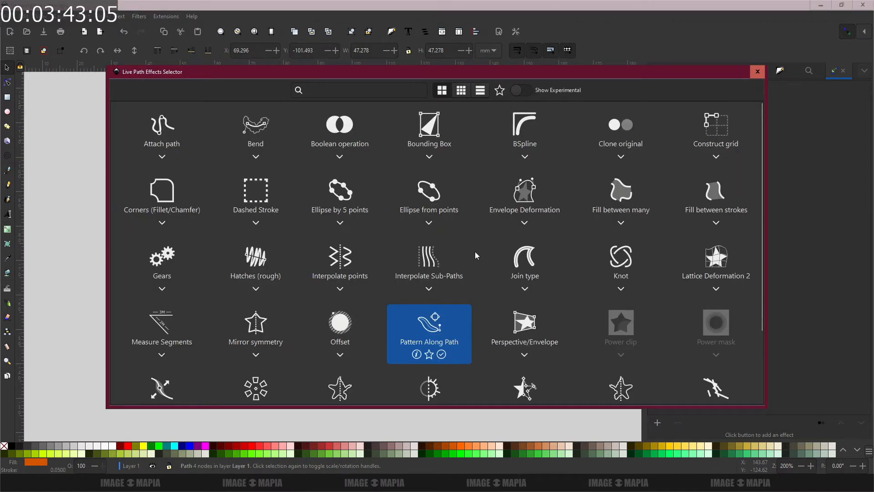
scroll(505, 241, "down", 2)
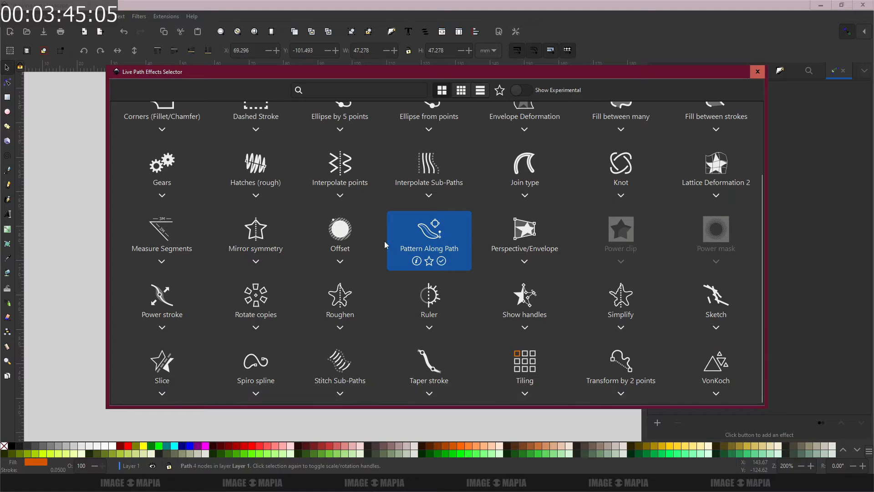
left_click(438, 234)
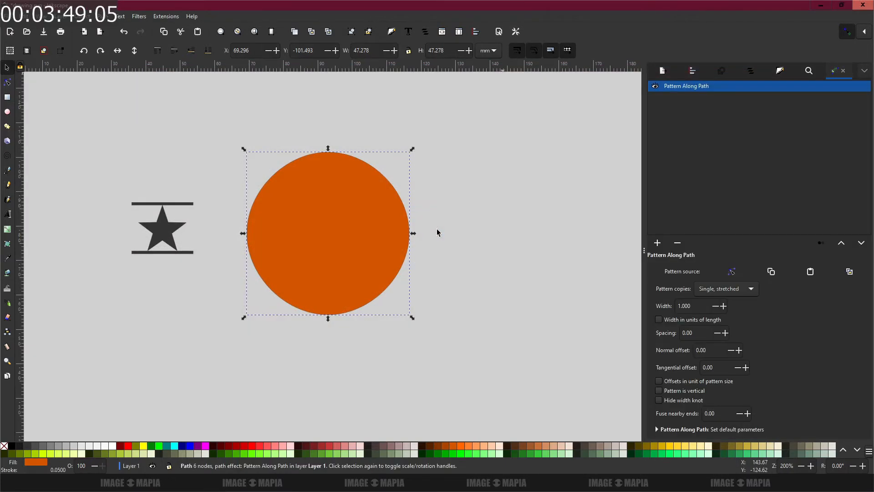
Copy the combined star-and-bars shape and reselect the orange circle path.
left_click_drag(401, 215, 431, 211)
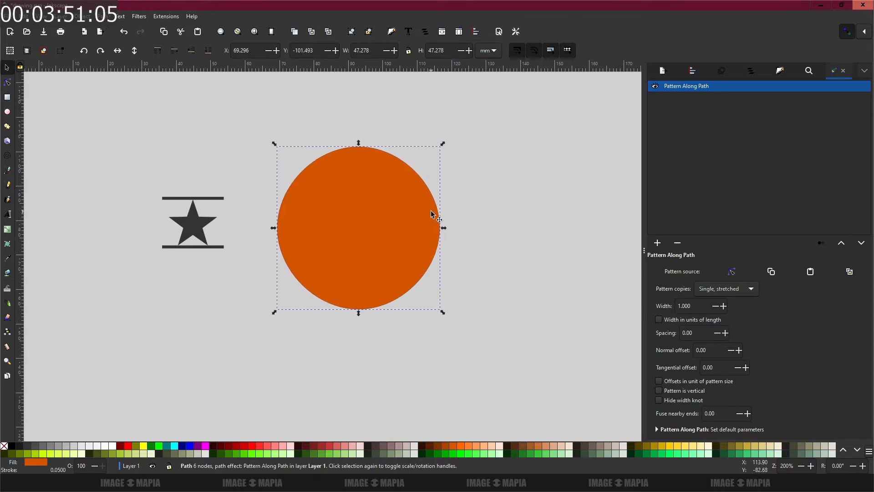
left_click(194, 226)
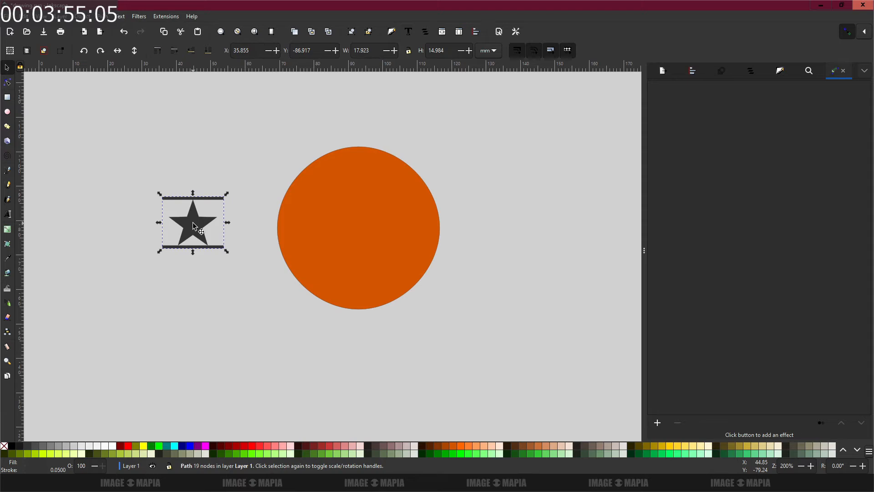
right_click(193, 225)
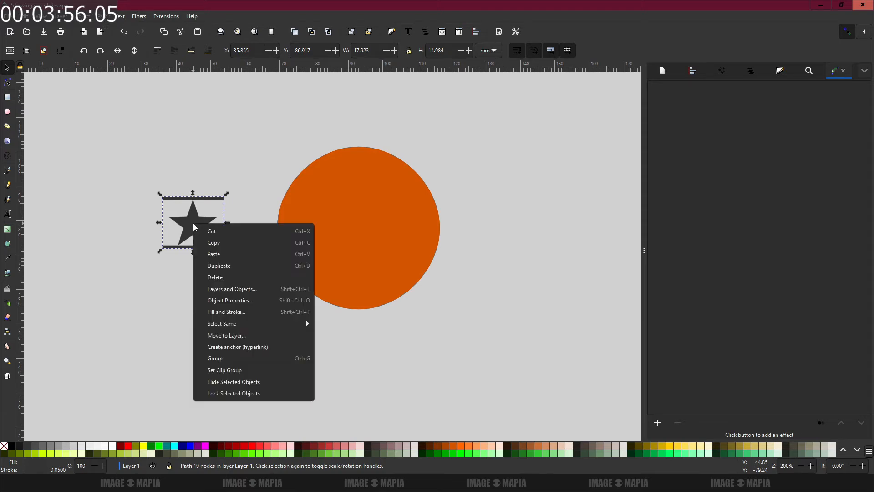
left_click(214, 244)
left_click(367, 198)
key("ctrl+7")
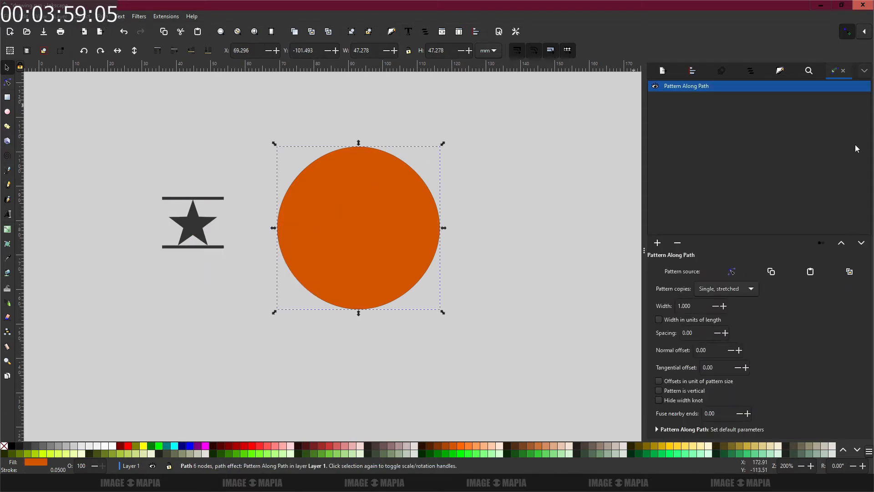
Set the effect's pattern copies to Repeated, stretched and link the copied star-and-bars shape as the pattern source.
left_click(722, 289)
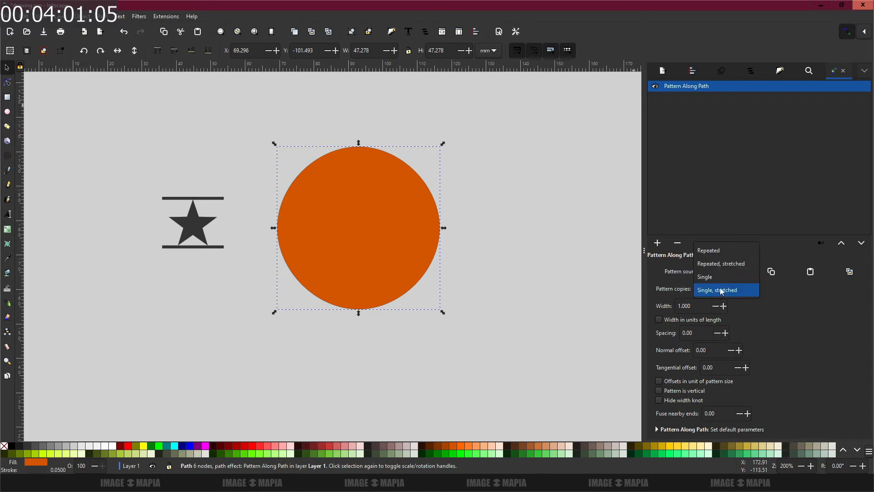
left_click(722, 264)
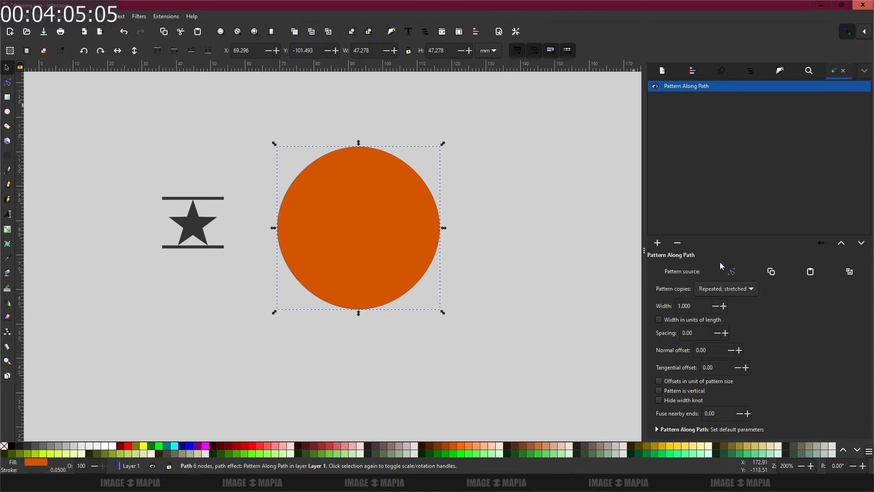
left_click(850, 272)
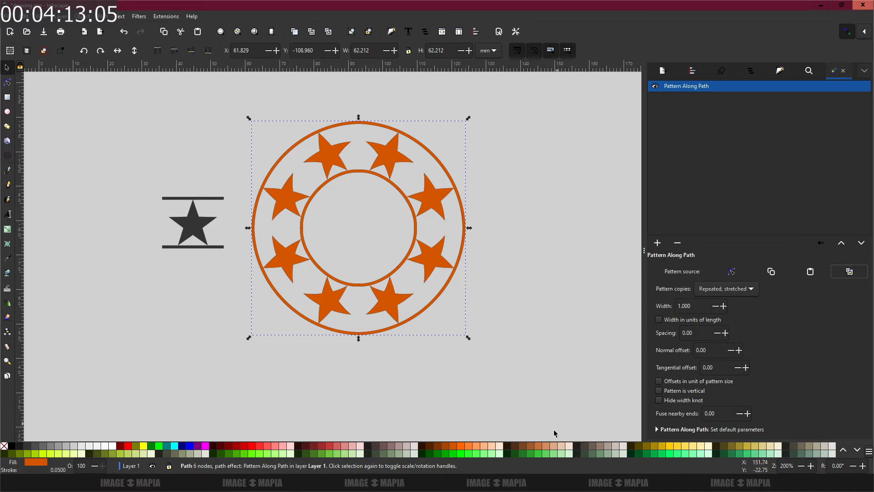
Switch to Notepad, add the note "easy" below the existing lines and return to the Inkscape drawing.
key("alt+Tab")
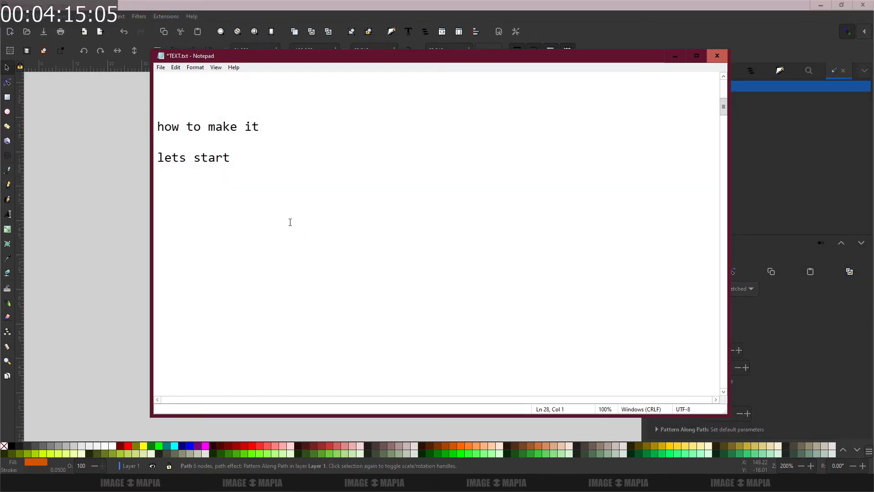
type("easy")
left_click(675, 55)
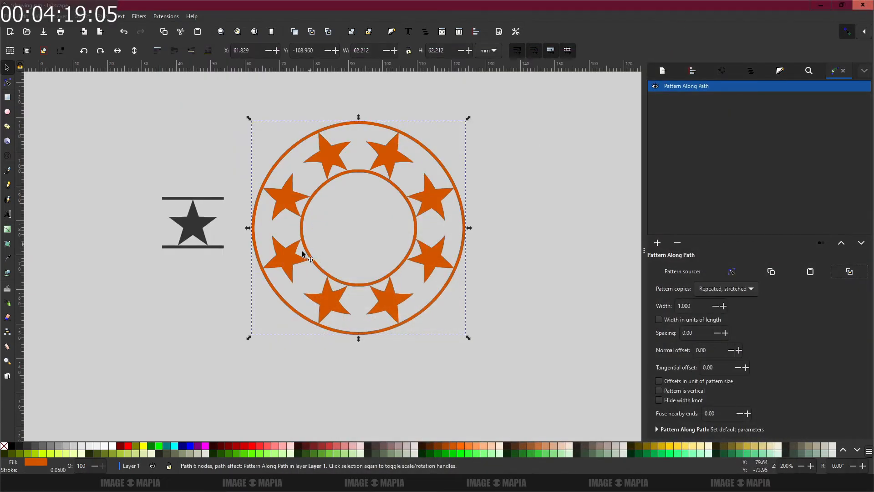
Scale the original star-and-bars shape down to about 9.6 × 8.0 mm.
scroll(343, 223, "up", 1)
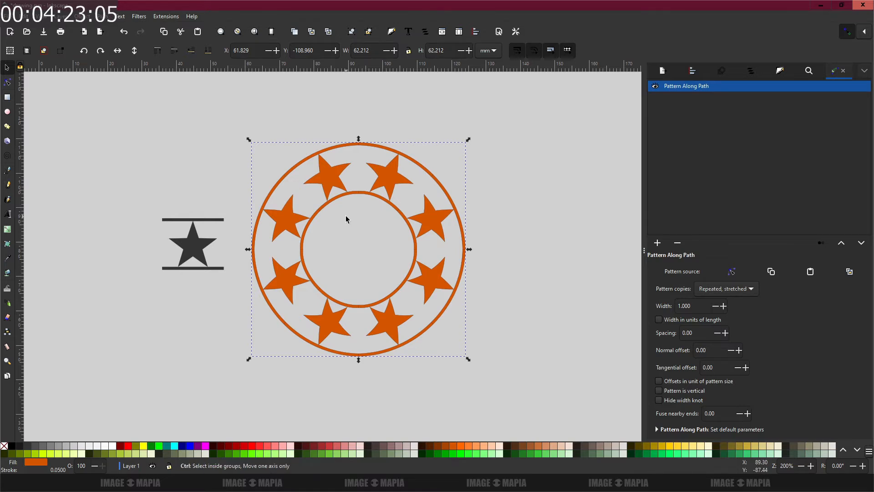
scroll(346, 218, "up", 1)
scroll(346, 218, "down", 1)
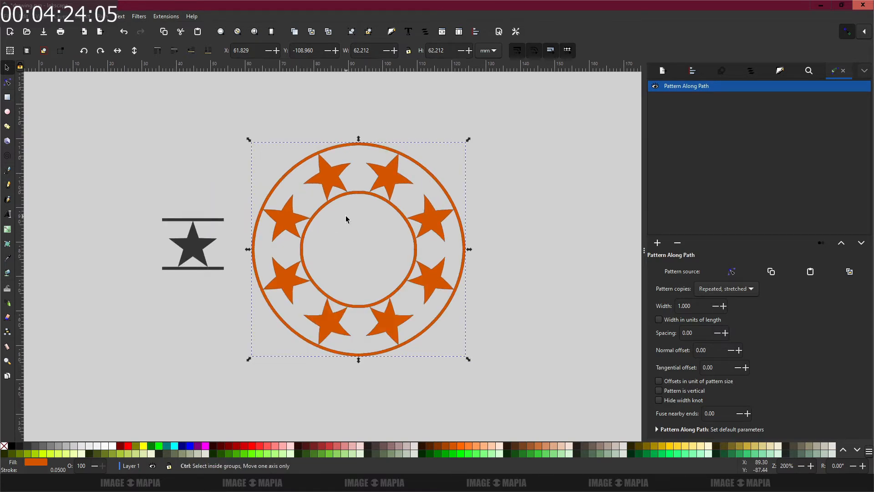
left_click(204, 220)
left_click_drag(228, 217, 203, 234)
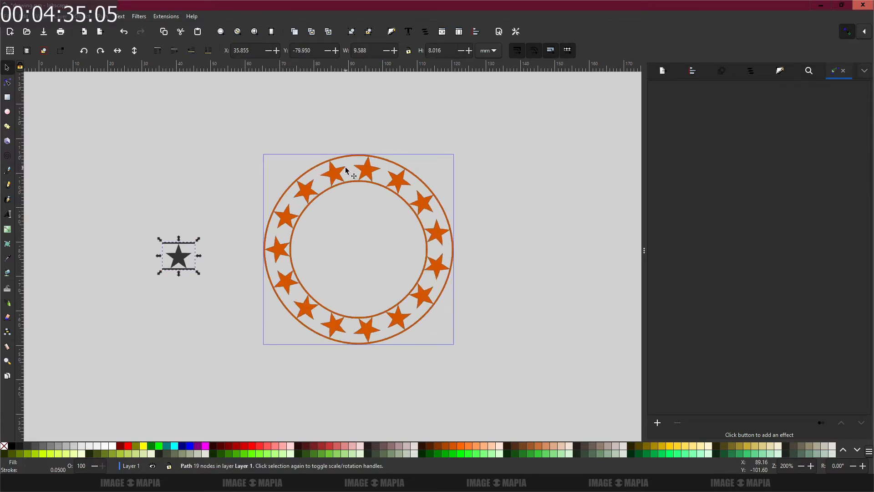
Edit the circular border's nodes: try pulling the rightmost node outward, undo that, and move the topmost node down about 10 mm.
left_click(348, 159)
left_click(7, 82)
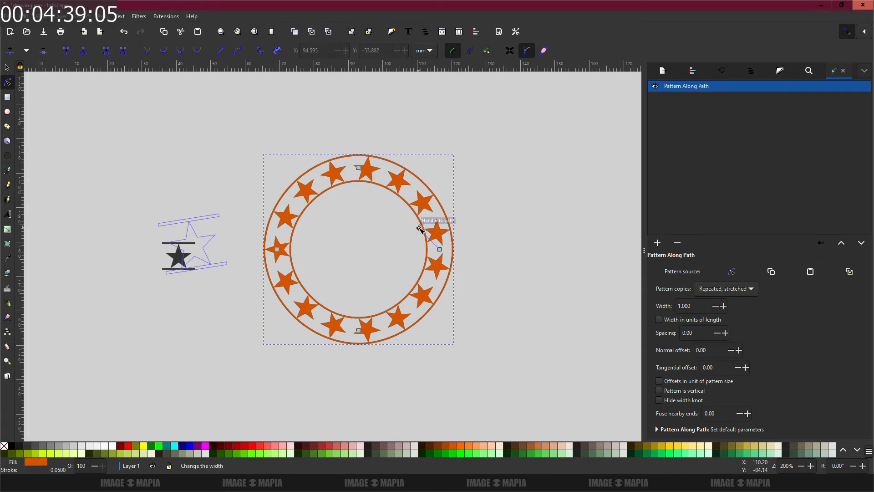
left_click_drag(418, 229, 460, 258)
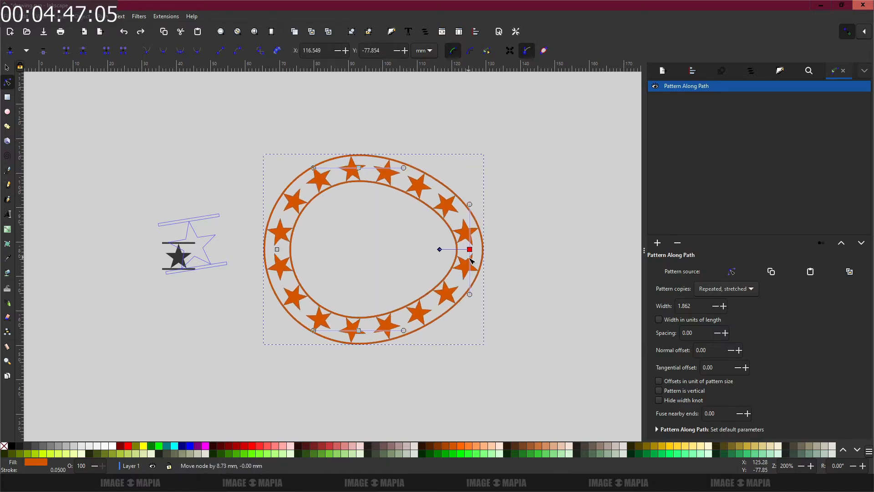
key("ctrl+z")
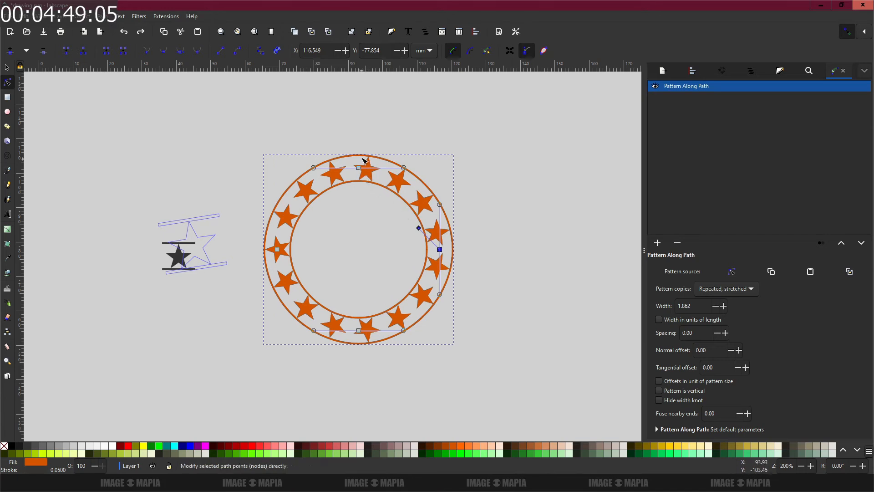
left_click_drag(359, 168, 359, 203)
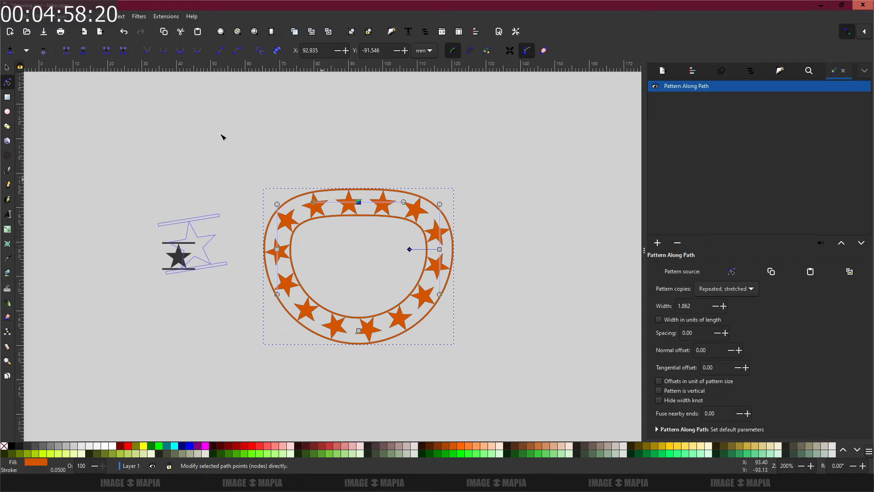
Scale the original star-and-bars shape up to about 16.7 × 14 mm and move it about 7.5 mm away from the border.
left_click(7, 68)
left_click_drag(299, 194, 295, 230)
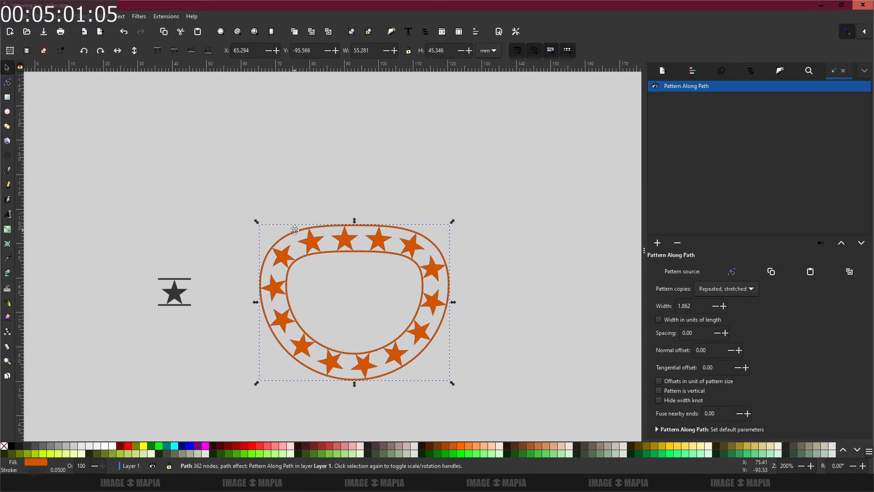
left_click(175, 285)
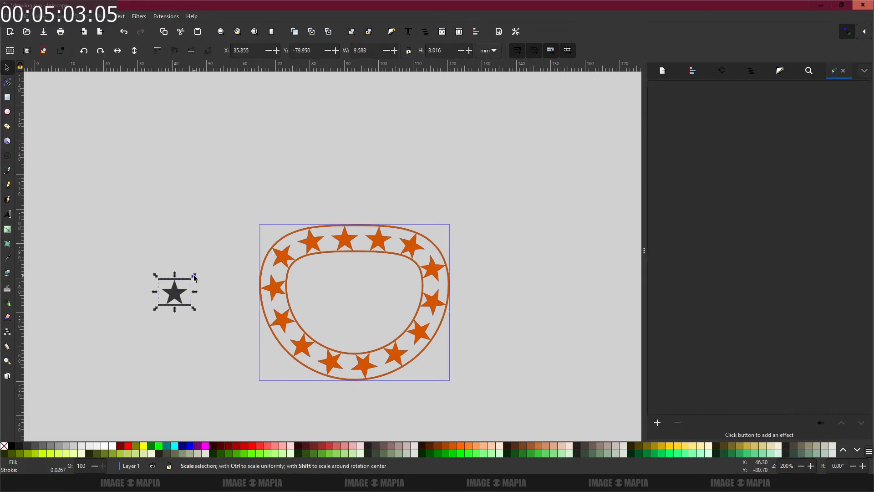
left_click_drag(194, 275, 231, 250)
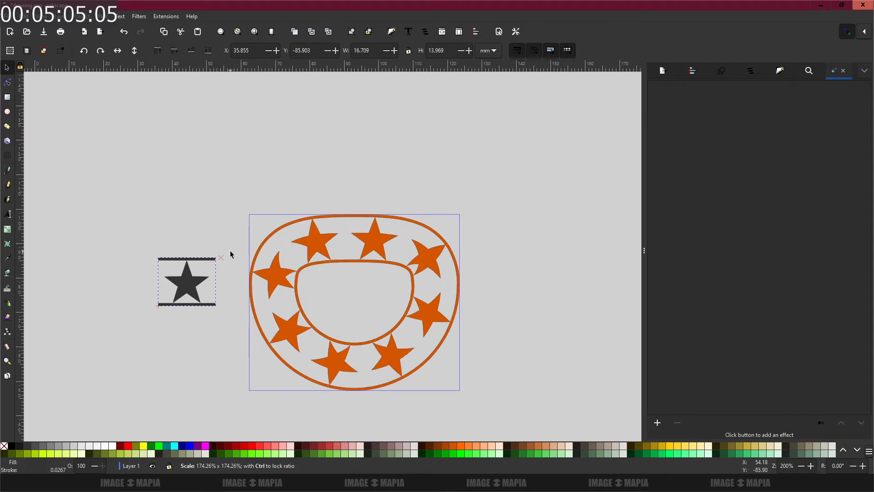
left_click(187, 279)
left_click_drag(187, 278, 161, 279)
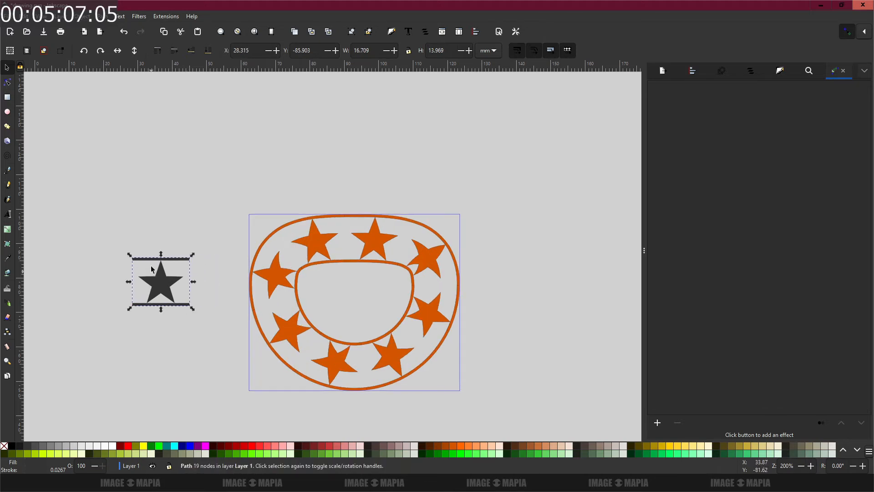
left_click(345, 111)
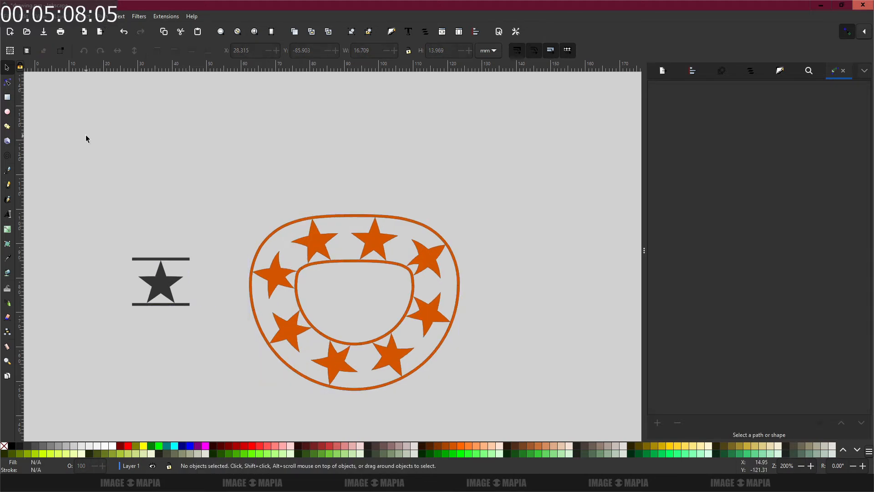
Draw a straight horizontal line about 94 mm long above the star shape and the orange border.
left_click(7, 170)
scroll(161, 178, "up", 2)
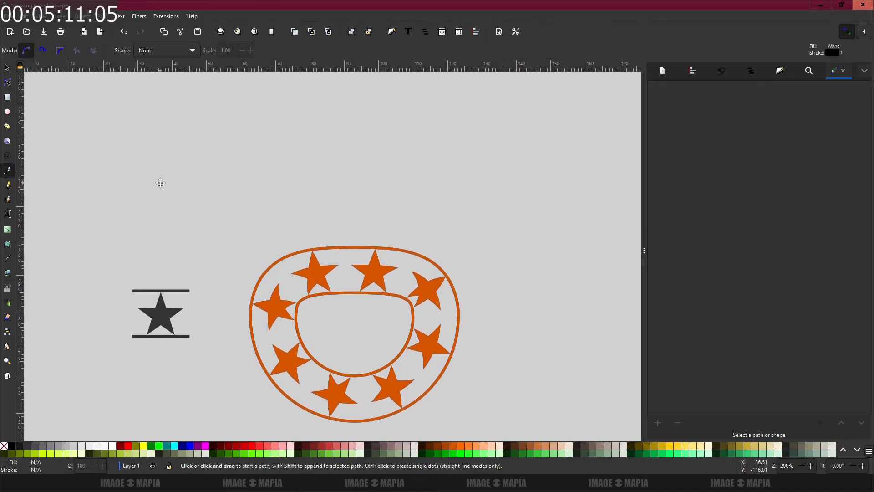
left_click(147, 181)
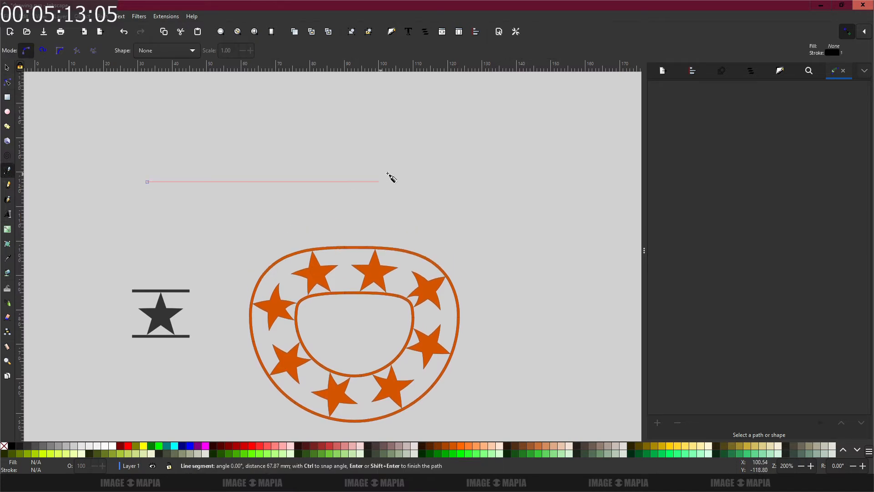
double_click(472, 181)
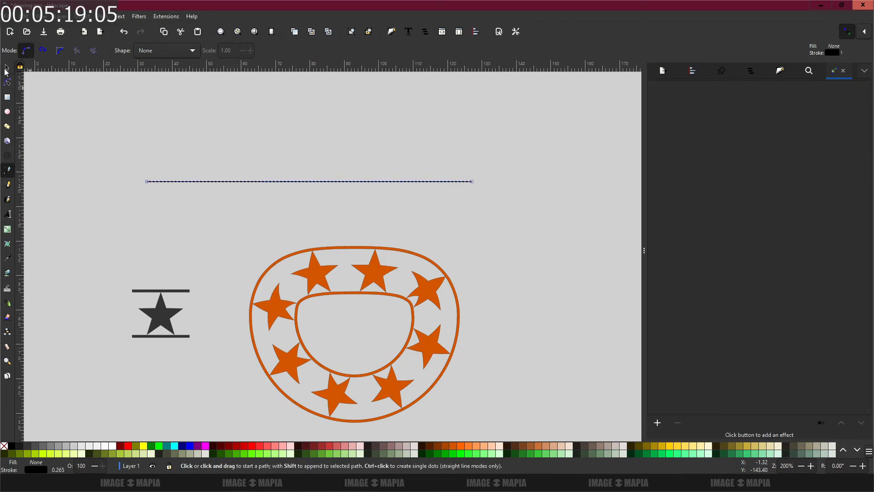
key("s")
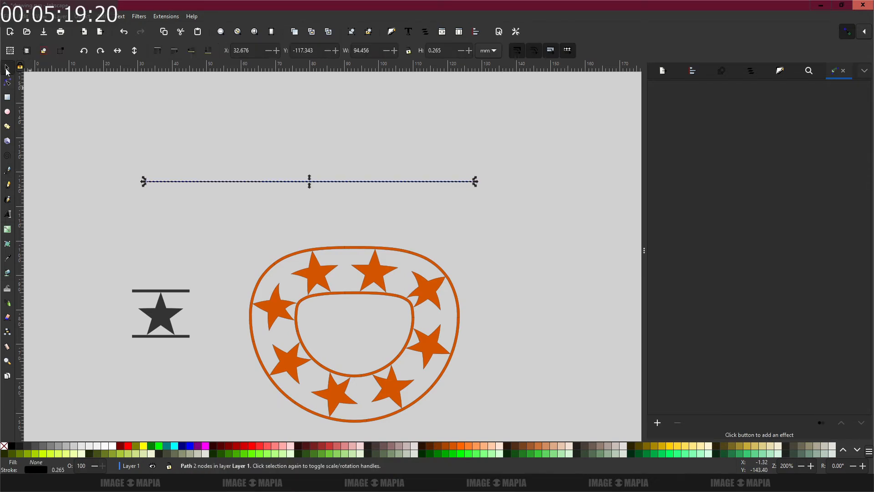
Set the straight line's stroke width to 2 mm.
left_click(780, 72)
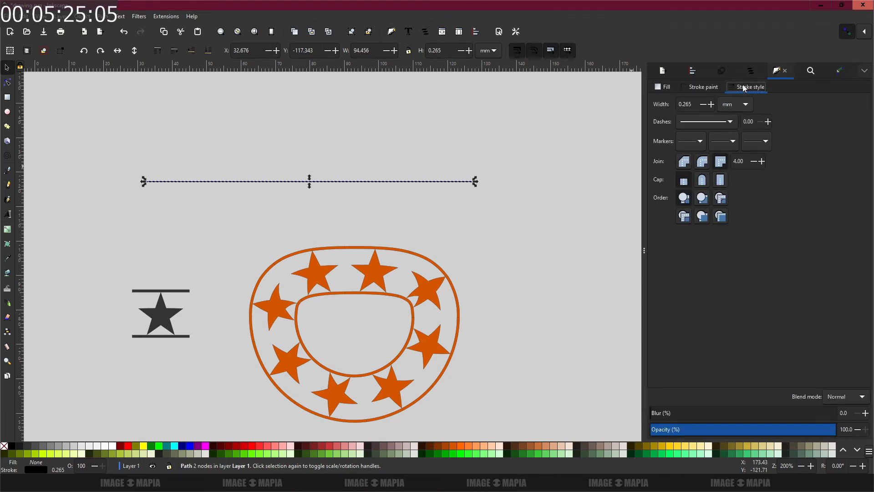
left_click_drag(695, 104, 662, 106)
type("2")
key("Return")
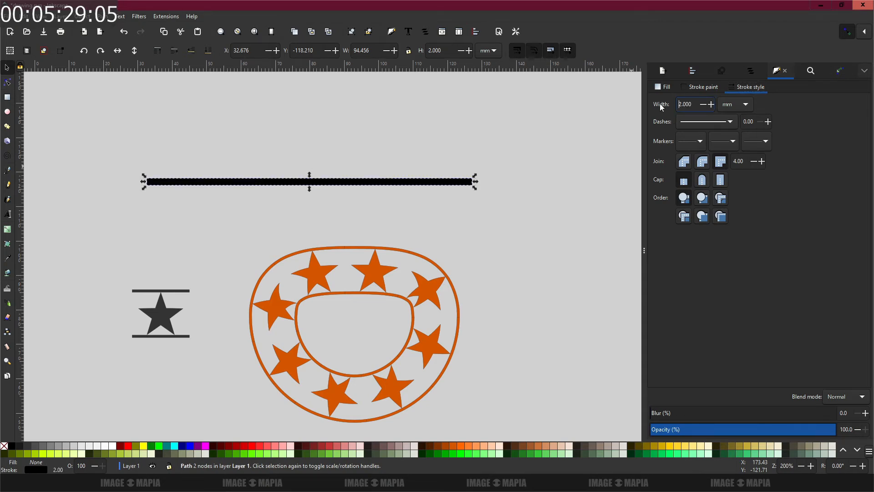
left_click(329, 188)
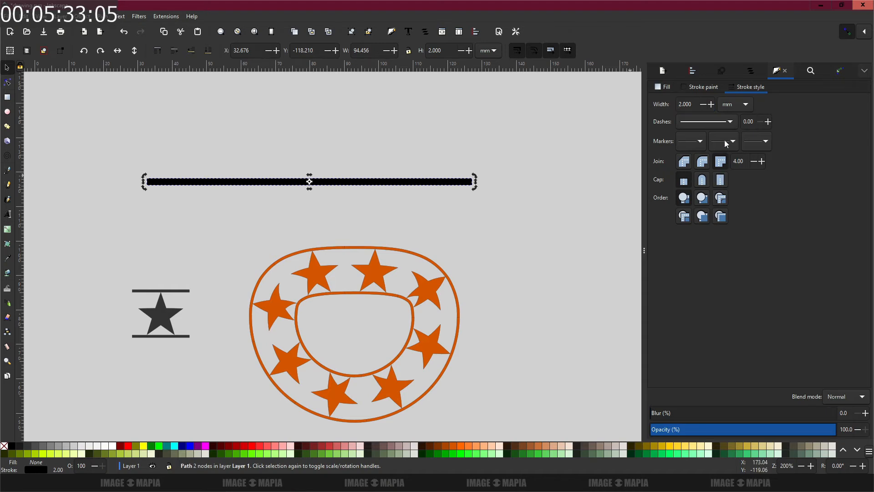
Add the Pattern Along Path effect to the thick straight line.
left_click(840, 70)
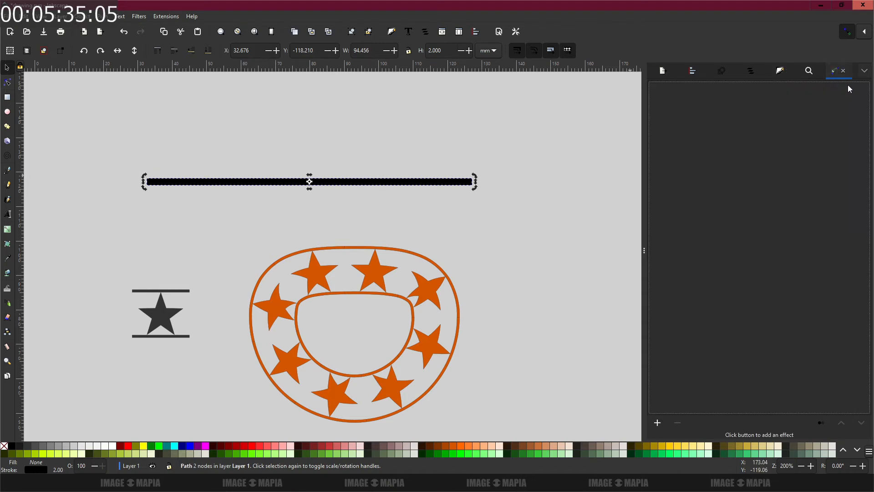
left_click(658, 423)
left_click(432, 329)
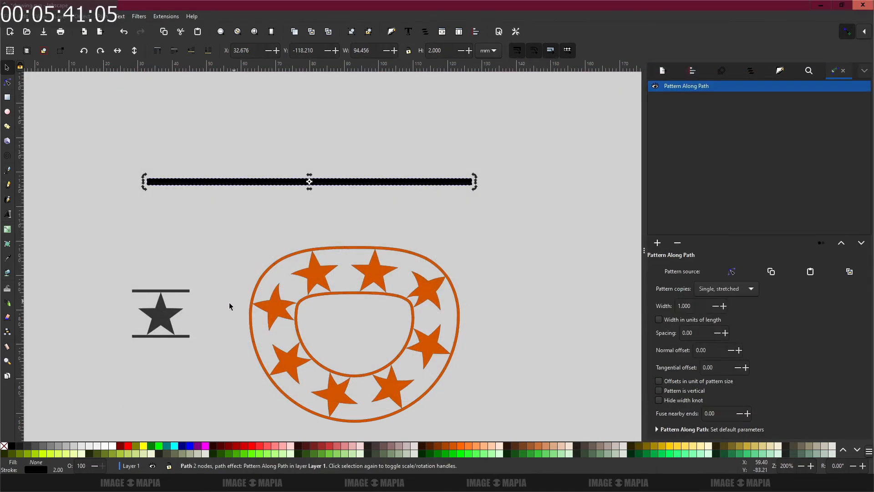
left_click(167, 308)
right_click(168, 311)
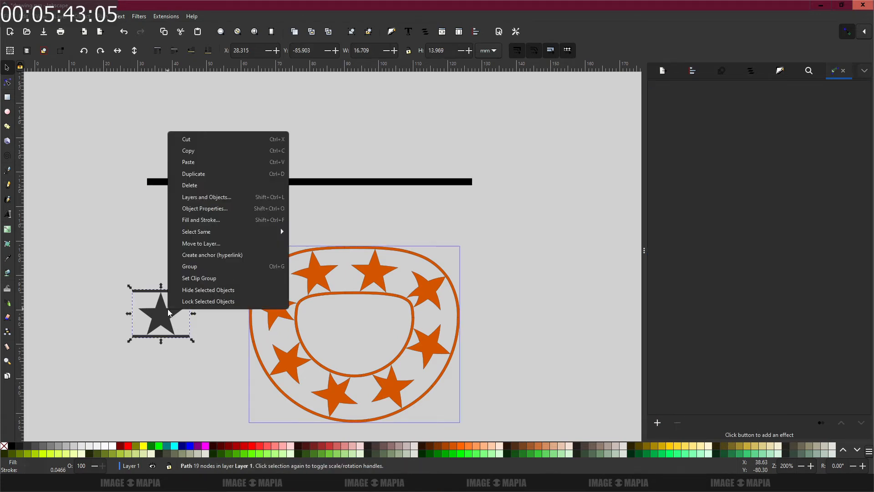
left_click(380, 188)
left_click(367, 181)
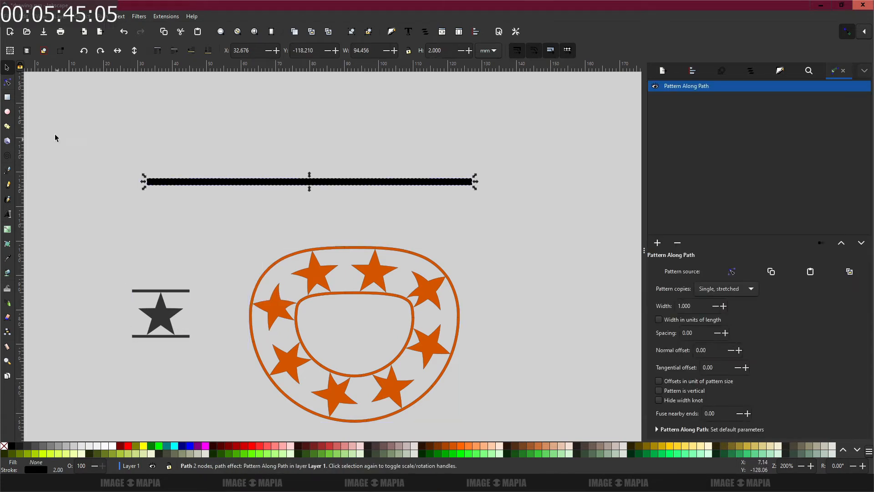
left_click(7, 82)
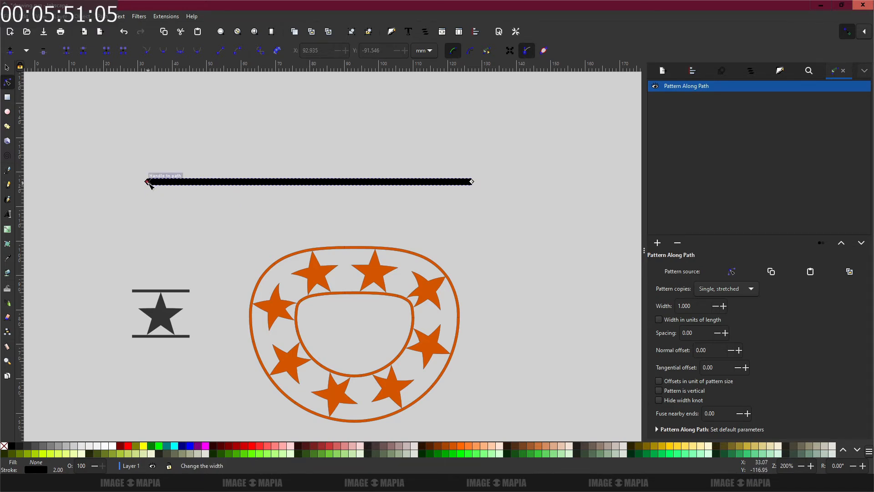
left_click(6, 68)
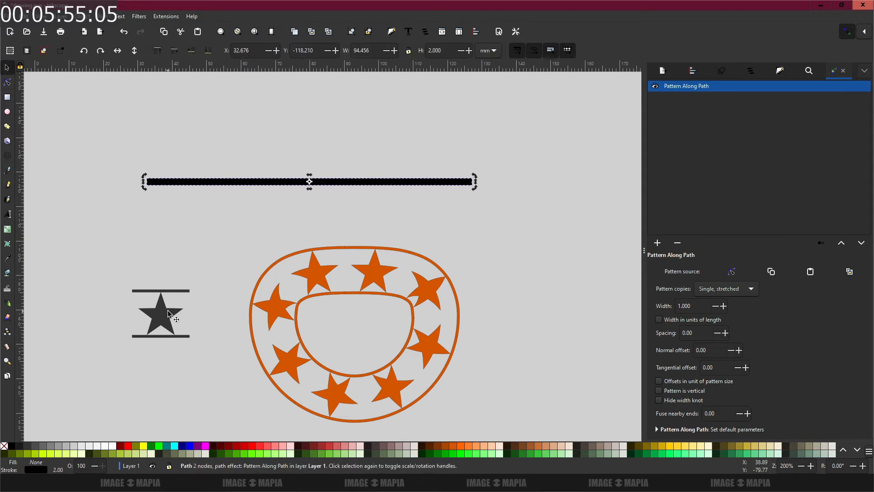
Copy the original star-and-bars shape and link it as the pattern source of the straight line's Pattern Along Path effect.
left_click(164, 313)
right_click(165, 314)
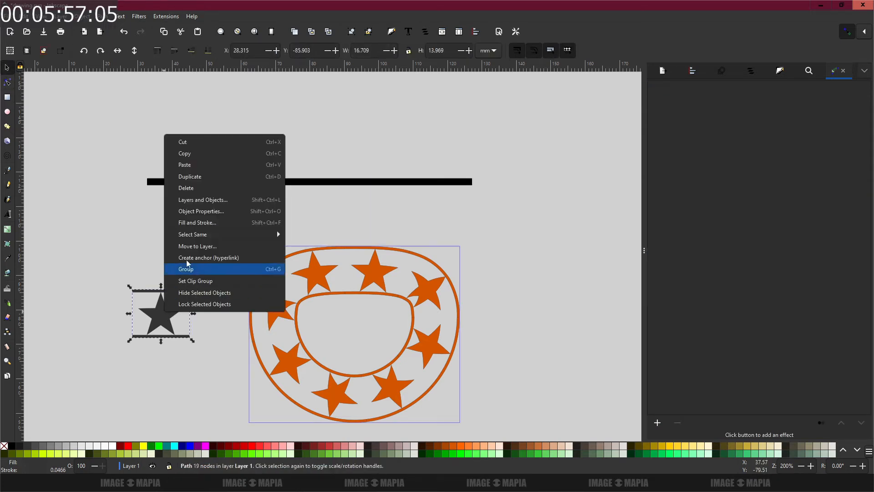
left_click(190, 154)
left_click(303, 184)
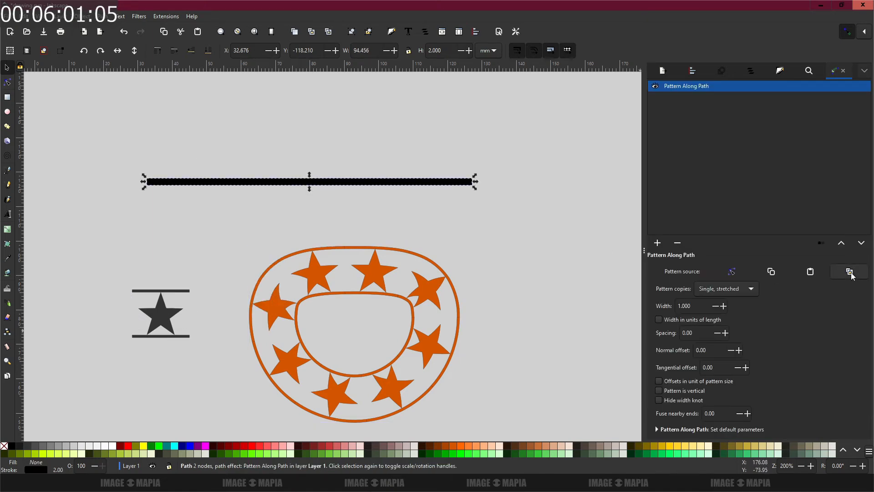
left_click(849, 272)
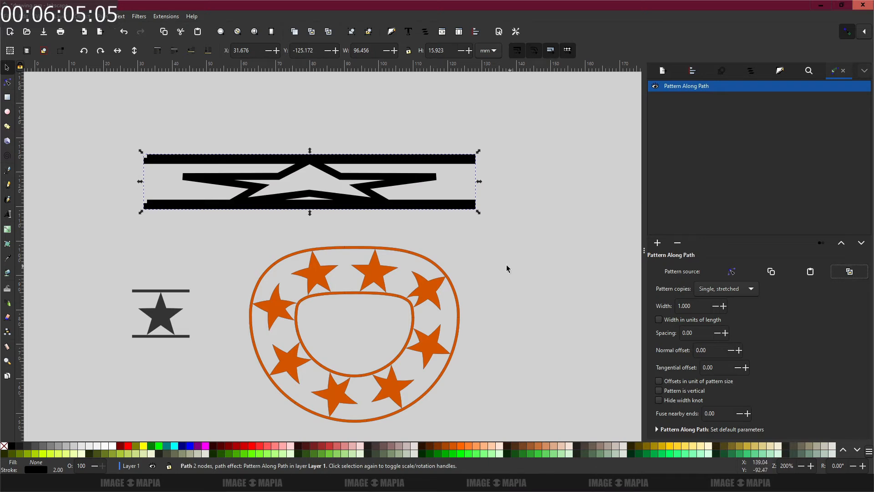
Bend the patterned line into an S-curve by pulling a handle upward from its left end node and downward from its right end node.
left_click(191, 178)
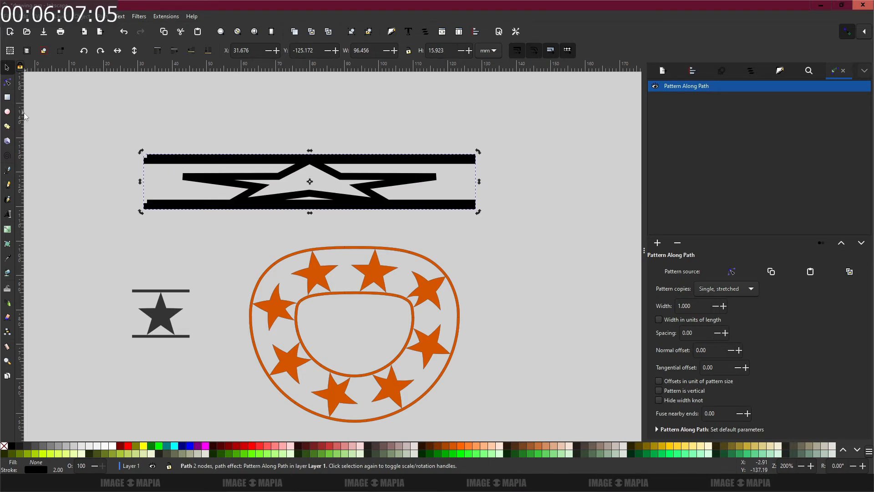
left_click(7, 82)
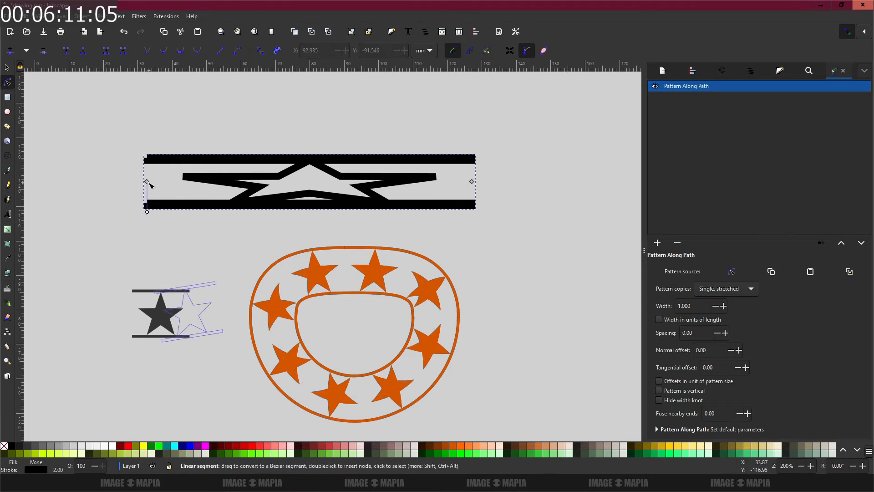
left_click_drag(147, 181, 228, 121)
left_click(472, 182)
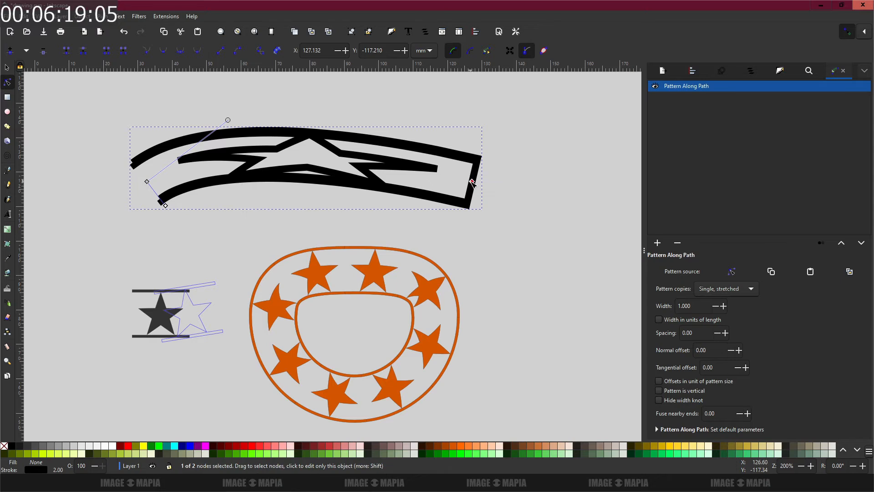
left_click_drag(472, 181, 336, 274)
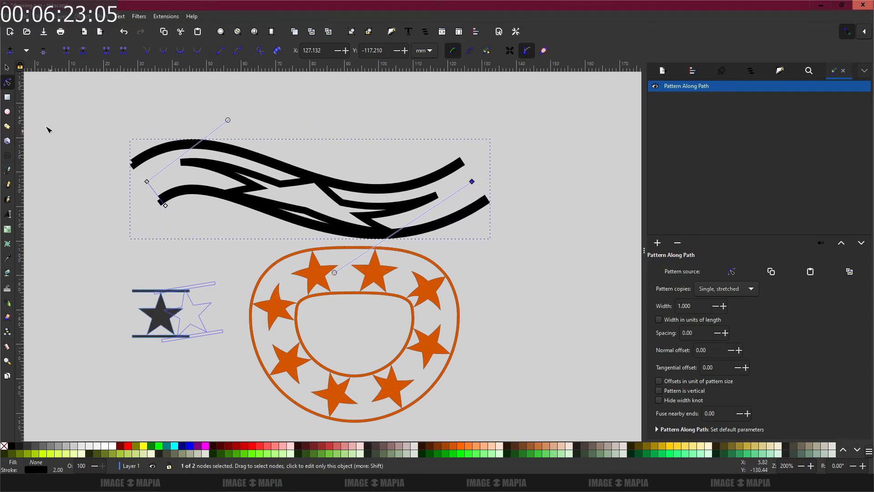
Try scaling the original star-and-bars shape down, undo that, and delete the wavy black patterned line.
left_click(7, 67)
left_click(174, 291)
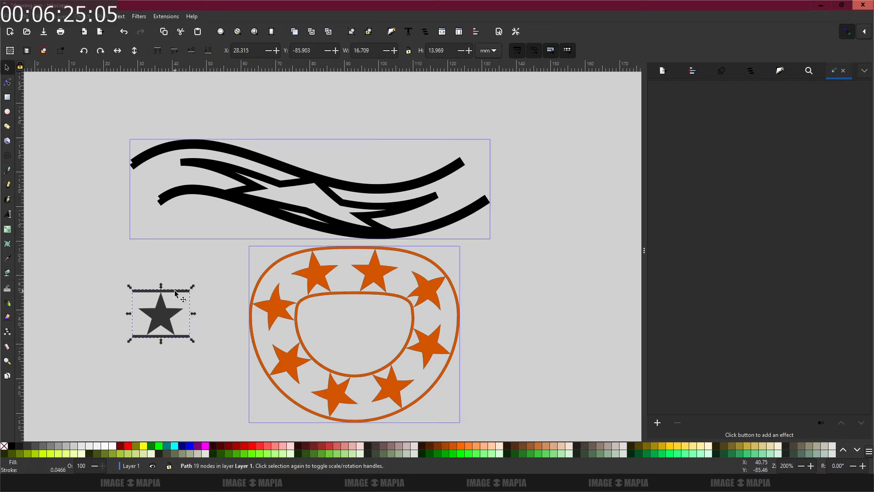
left_click_drag(192, 289, 162, 302)
key("ctrl+z")
left_click(289, 164)
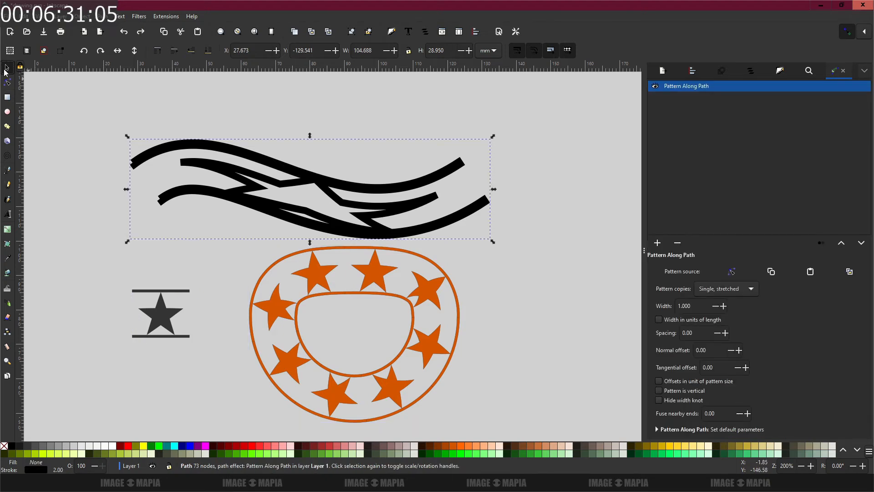
key("Delete")
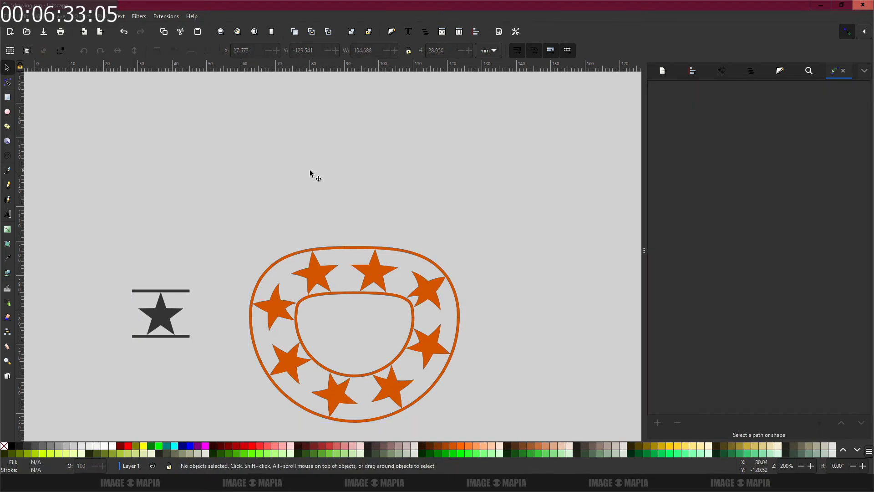
Copy the original star-and-bars shape and paste the duplicate above it.
left_click_drag(325, 220, 338, 224)
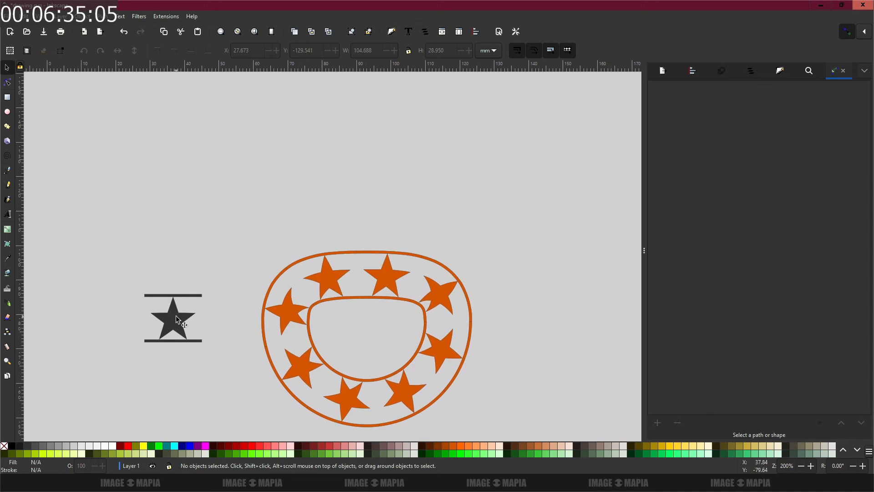
left_click(176, 318)
right_click(177, 321)
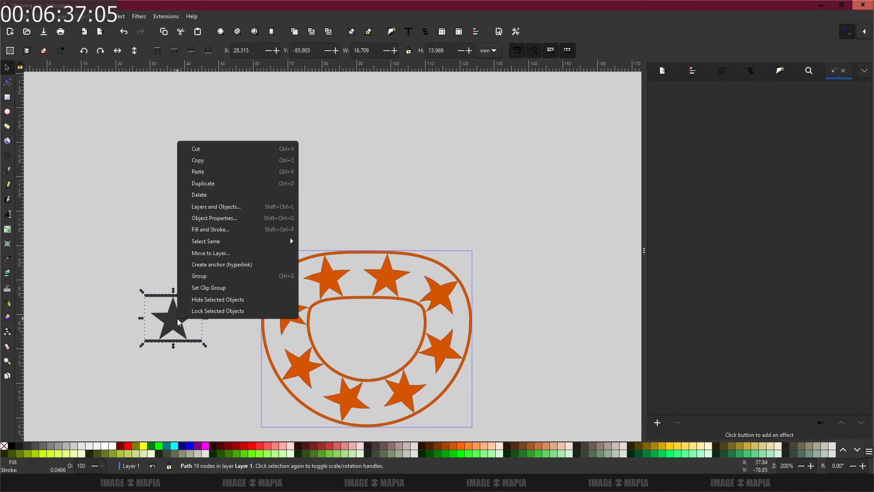
left_click(198, 164)
left_click(132, 192)
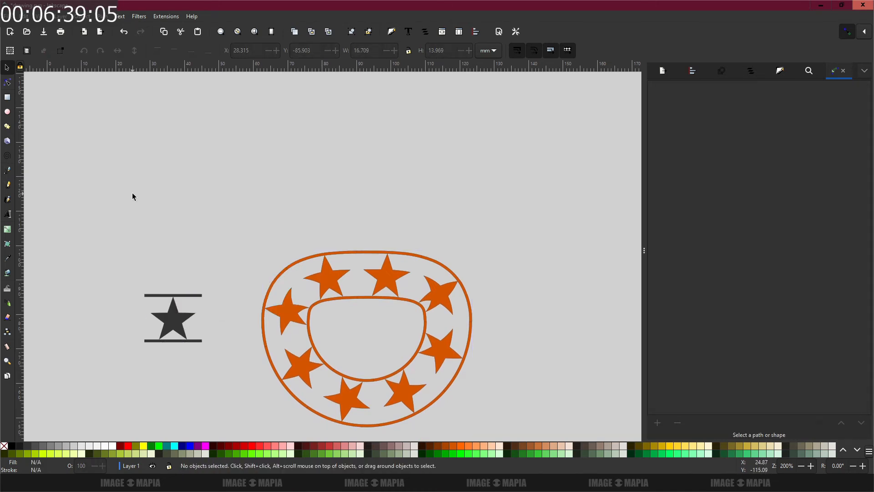
right_click(131, 192)
left_click(156, 223)
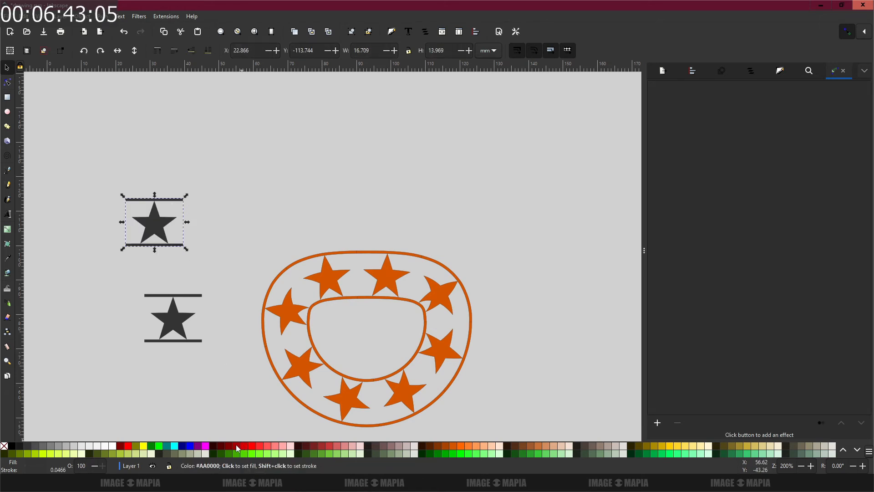
Fill the pasted star-and-bars shape with dark red #AA0000 and move it directly above the dark original.
left_click(237, 445)
left_click_drag(175, 244, 193, 279)
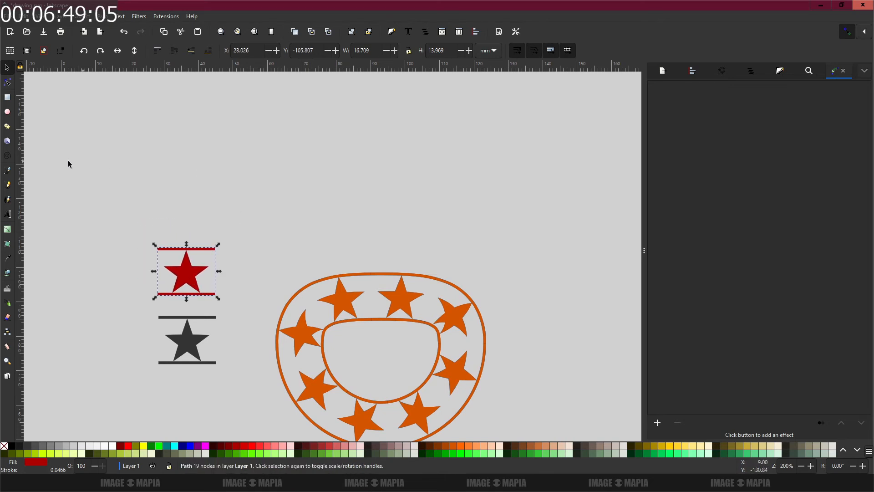
Draw a straight horizontal line about 95 mm long above the red star shape and the orange border.
left_click(151, 190)
left_click(479, 190)
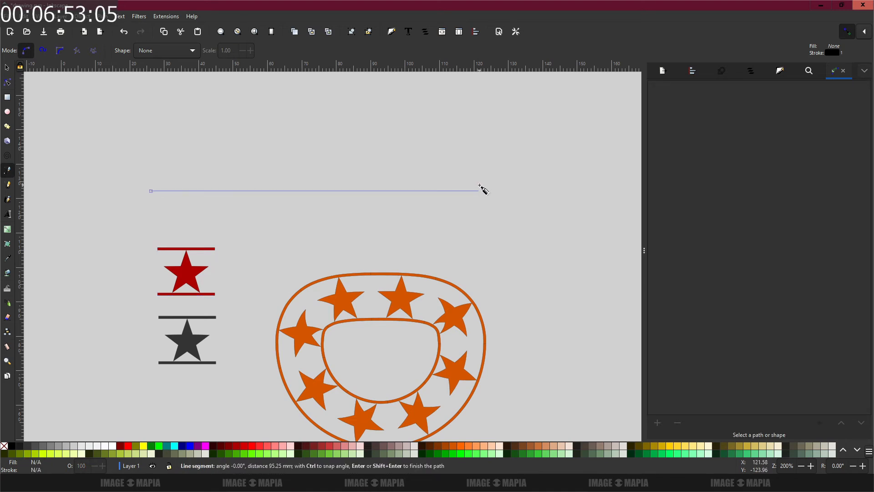
key("Return")
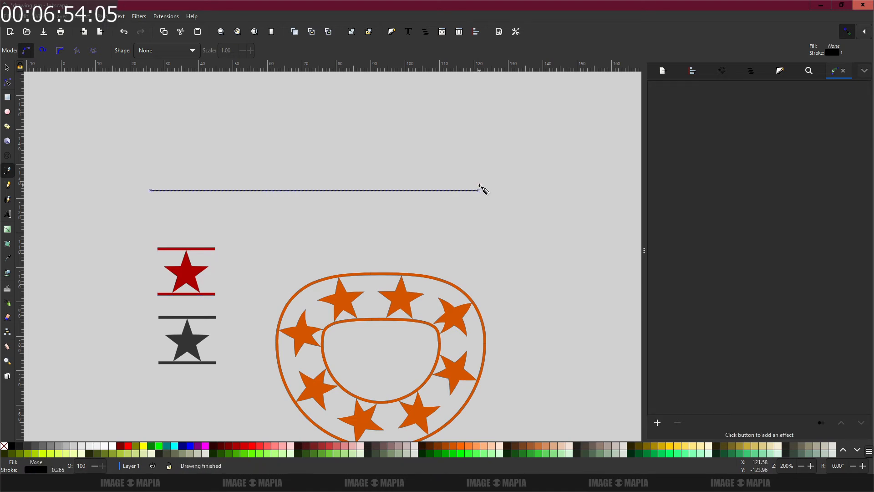
Bend the new line into an S-curve using handles from both end nodes, and move its right end node about 20 mm outward.
left_click(8, 83)
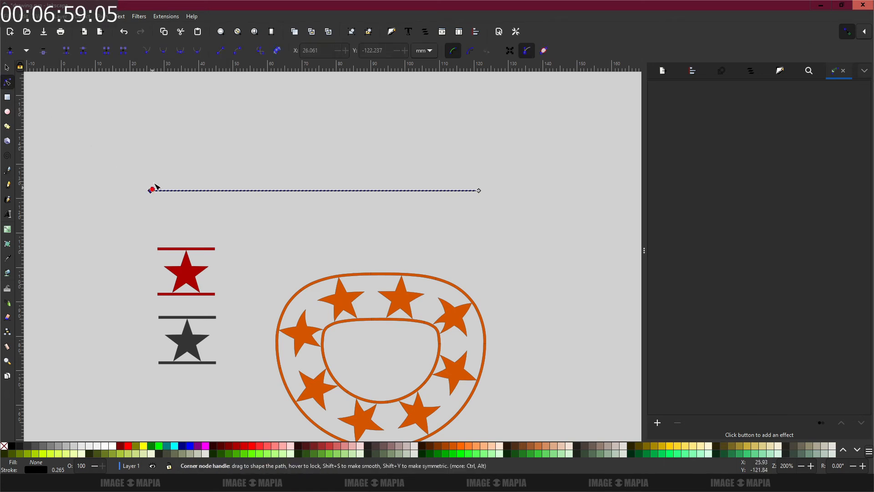
left_click_drag(151, 191, 240, 105)
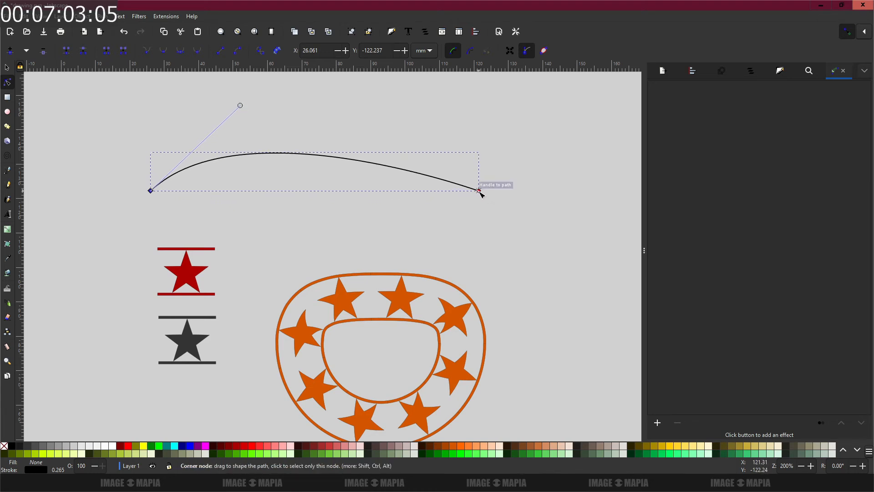
left_click(480, 195)
left_click_drag(480, 199, 301, 246)
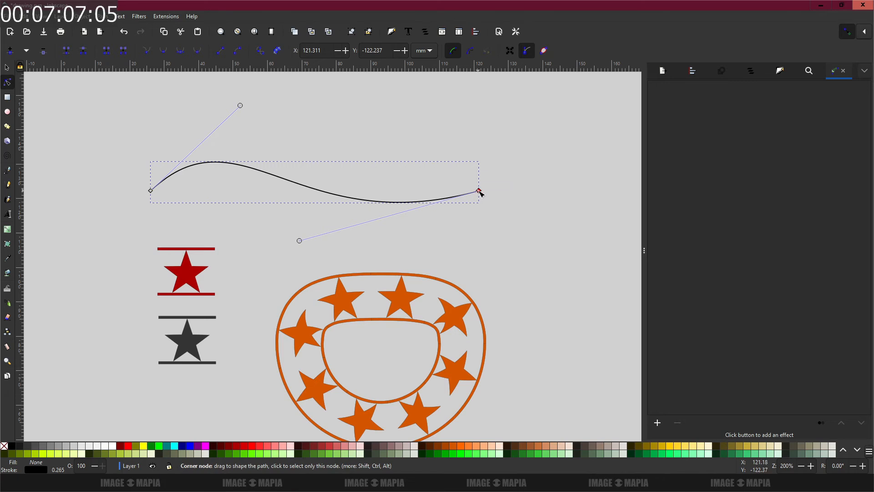
left_click_drag(479, 192, 546, 185)
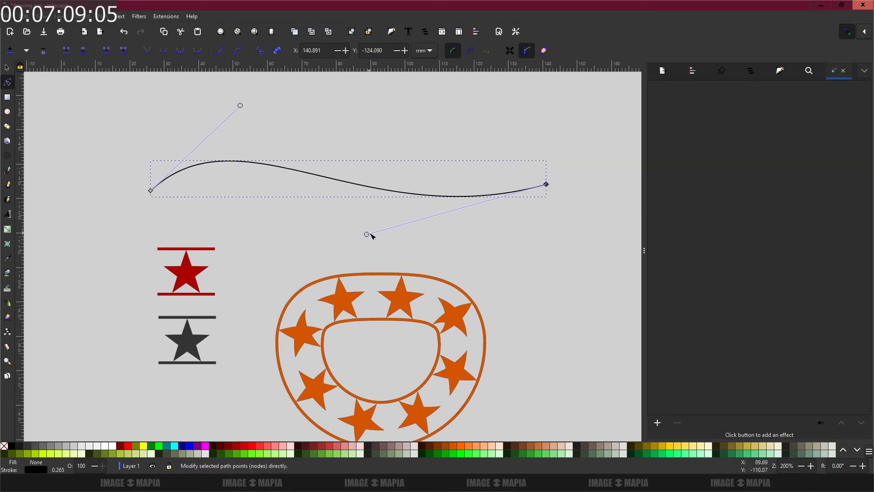
left_click_drag(366, 234, 341, 267)
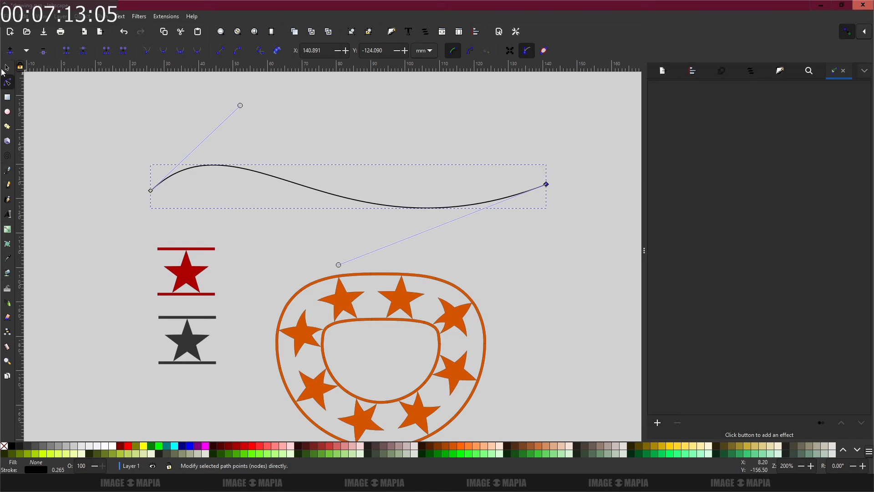
Apply the Pattern Along Path effect to the S-curve and set its pattern copies to Repeated, stretched.
left_click(7, 68)
key("ctrl+s")
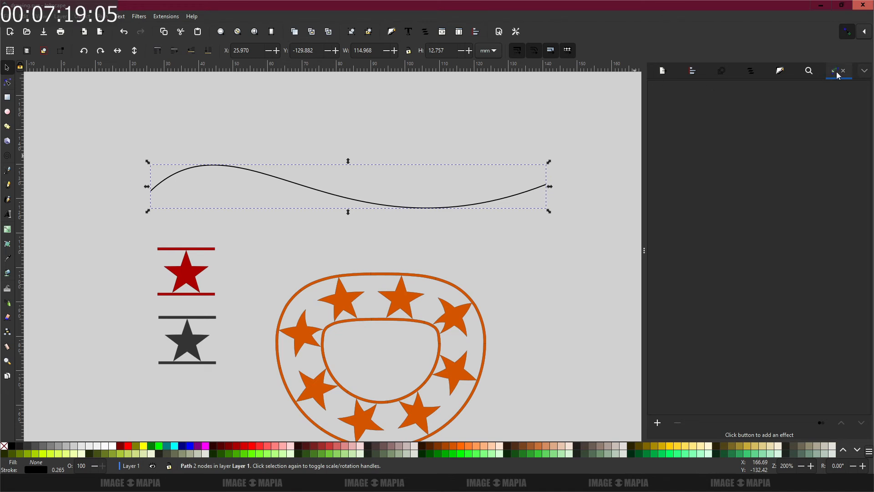
left_click(658, 423)
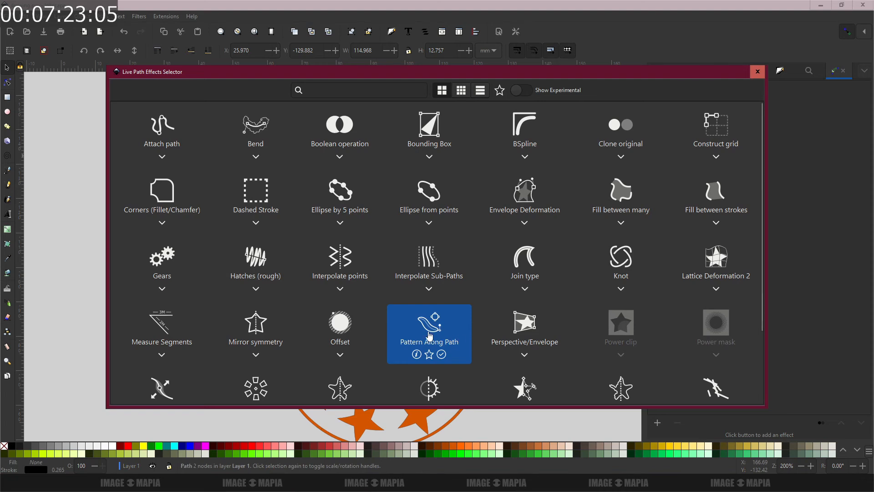
left_click(430, 332)
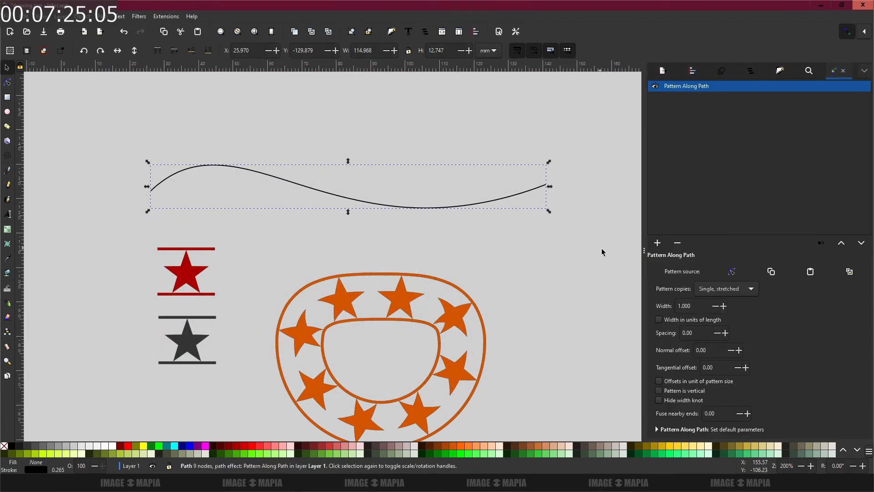
left_click(725, 290)
left_click(725, 291)
left_click(725, 291)
left_click(714, 263)
Copy the red star-and-bars shape and link it to the S-curve as the effect's pattern source.
left_click(188, 274)
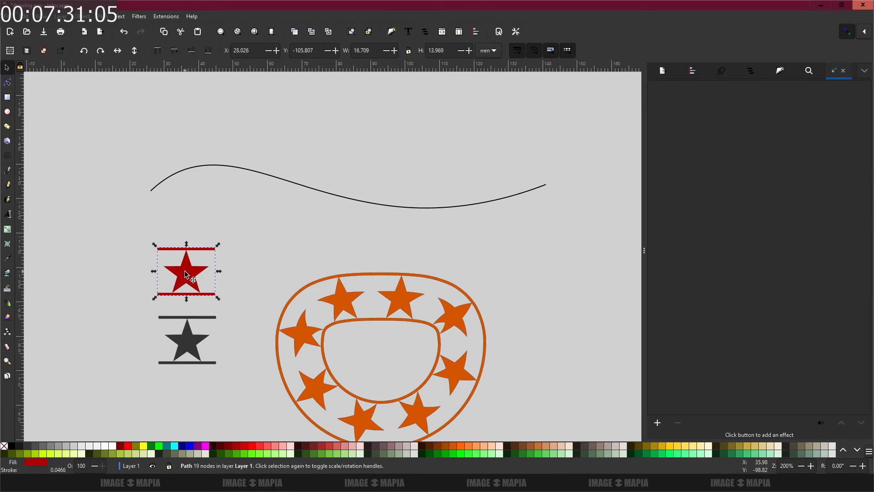
right_click(186, 274)
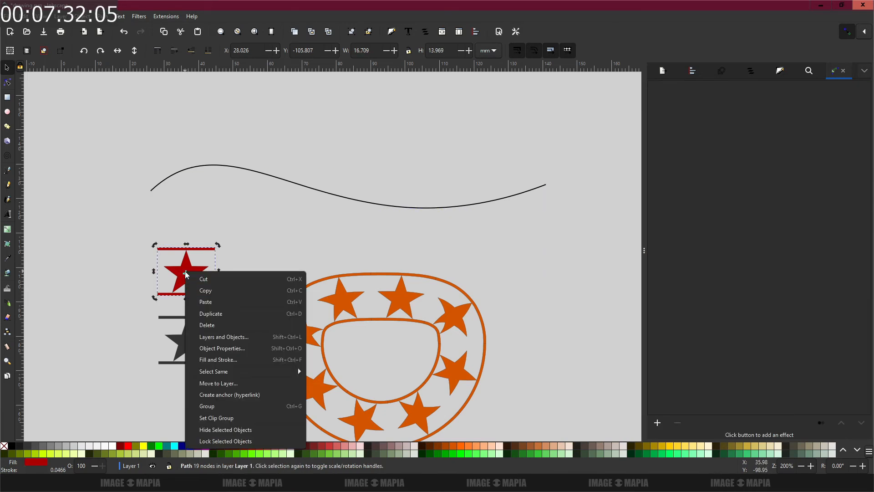
left_click(208, 294)
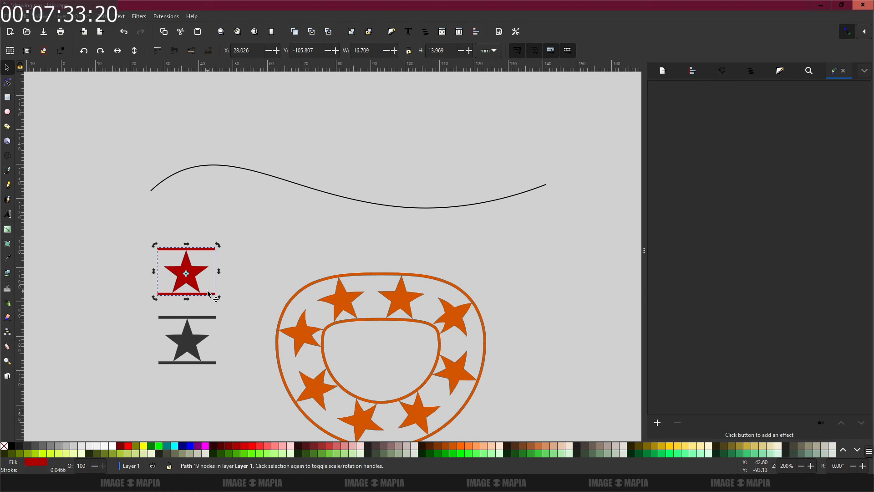
left_click(192, 270)
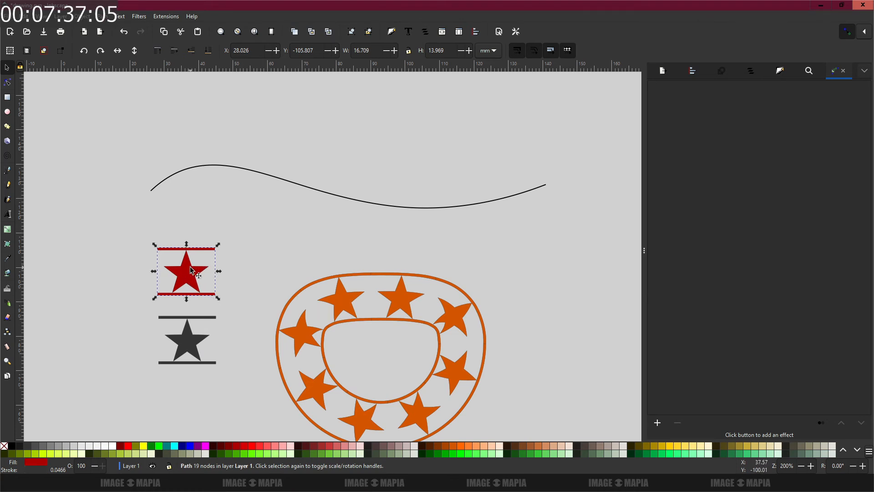
right_click(190, 267)
left_click(205, 287)
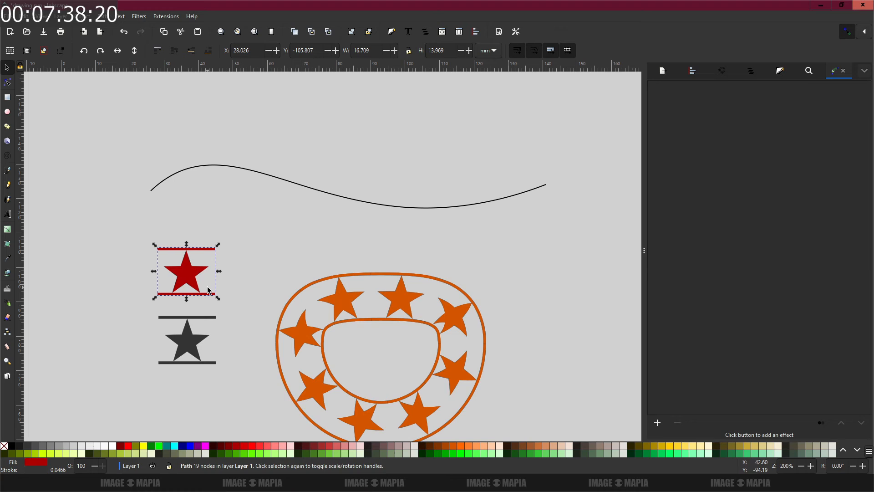
left_click(294, 186)
key("ctrl+7")
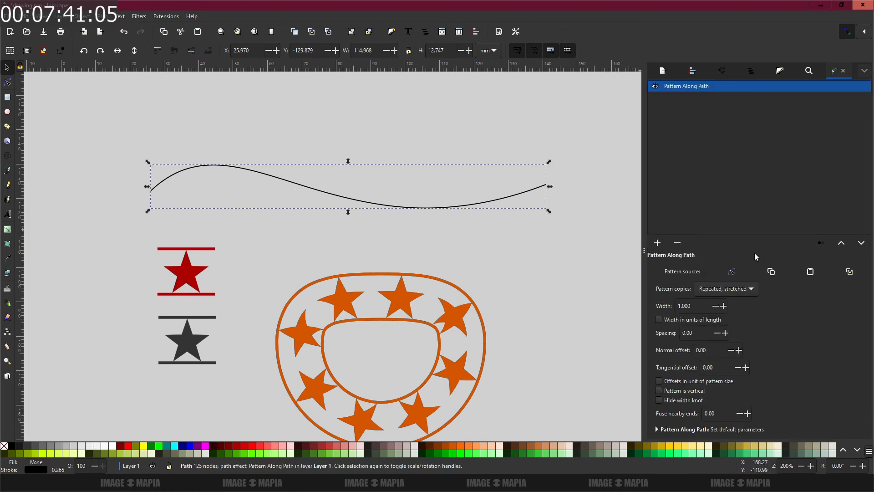
left_click(851, 276)
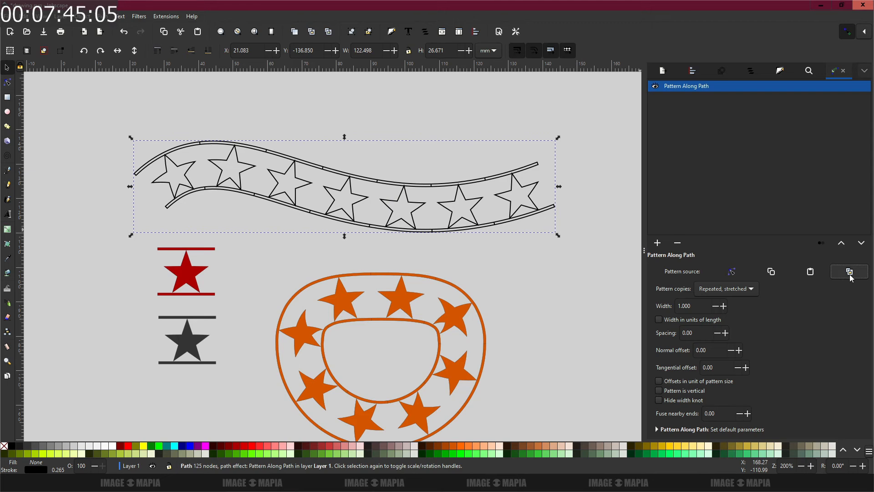
Set both the fill and the stroke of the wavy star border to dark brown #483E37.
left_click(450, 194)
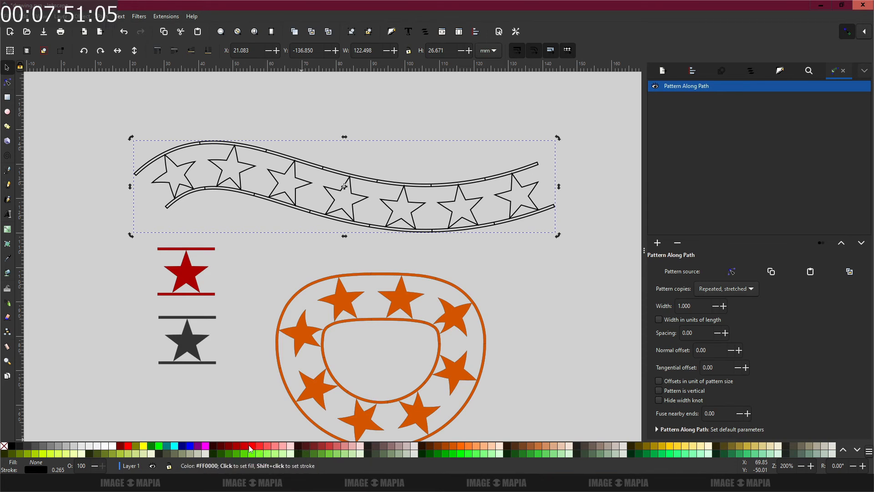
left_click(585, 445)
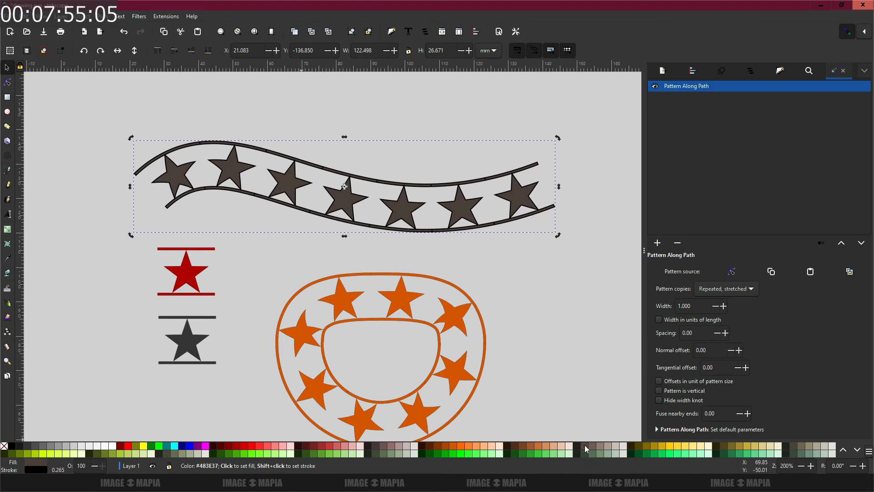
left_click(585, 446, "shift")
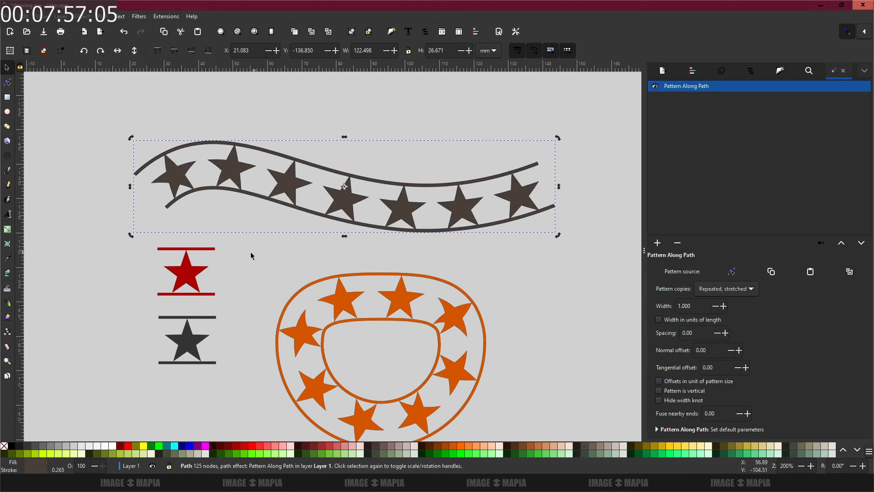
Scale the red star-and-bars shape down proportionally to about 8.2 mm wide and 6.9 mm high.
left_click(187, 277)
left_click_drag(218, 249, 195, 255)
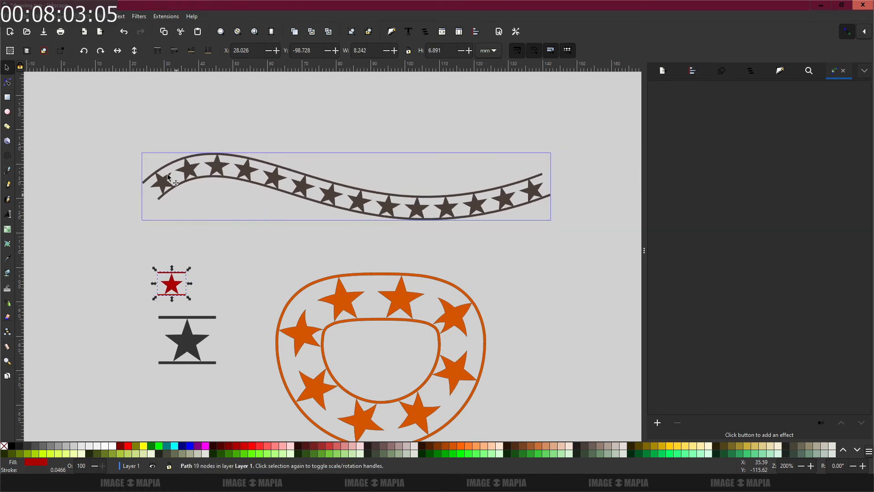
Reshape the wavy star border with its end-node handles into a deeper S-curve about 118 mm wide and 24 mm high.
left_click(7, 82)
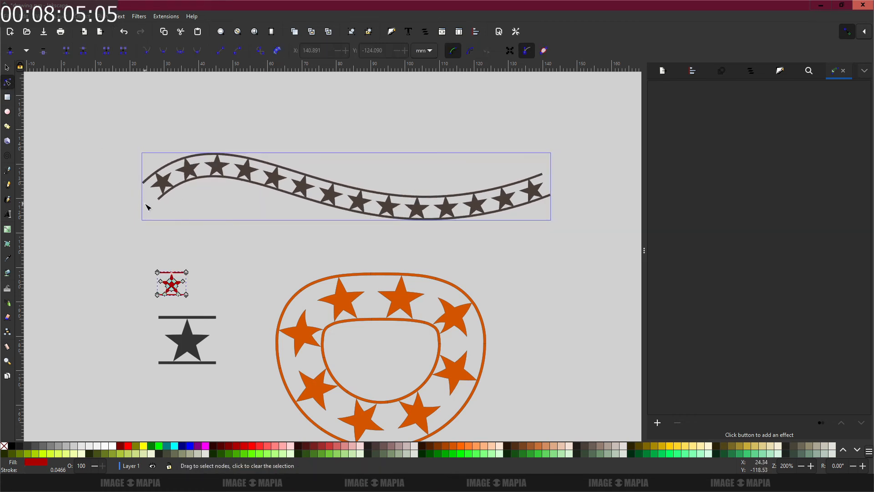
left_click(166, 190)
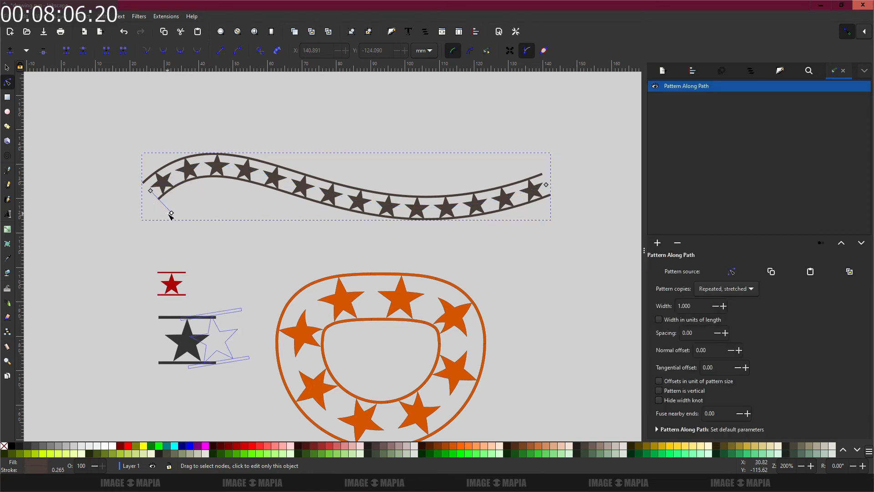
left_click(151, 190)
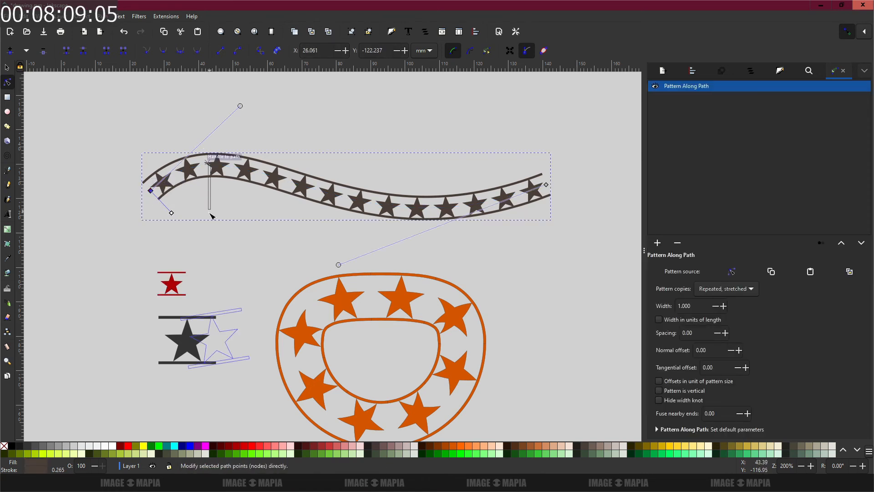
scroll(212, 206, "up", 5)
scroll(226, 221, "down", 2)
scroll(228, 224, "down", 2)
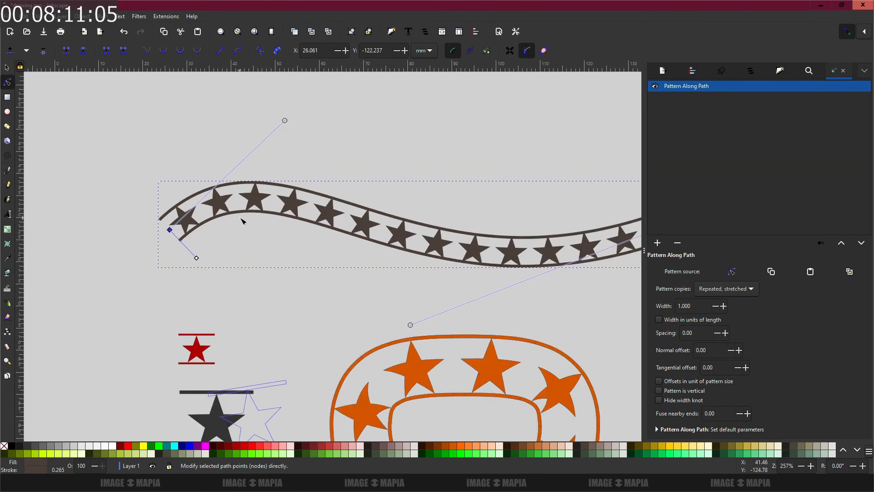
left_click_drag(306, 182, 245, 237)
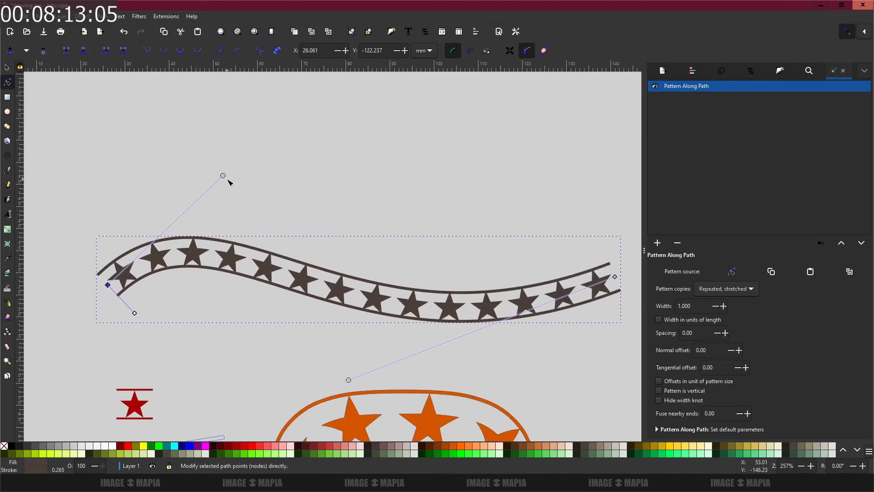
left_click_drag(224, 177, 352, 125)
left_click_drag(401, 209, 364, 174)
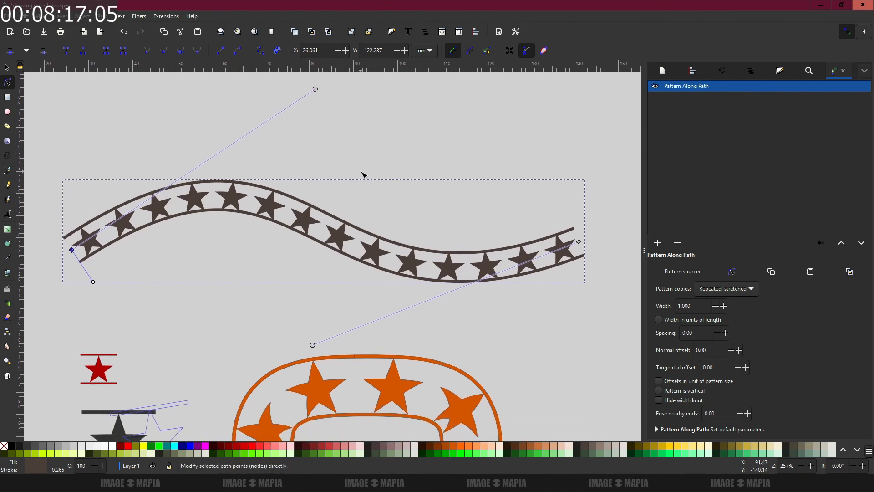
left_click_drag(312, 344, 318, 322)
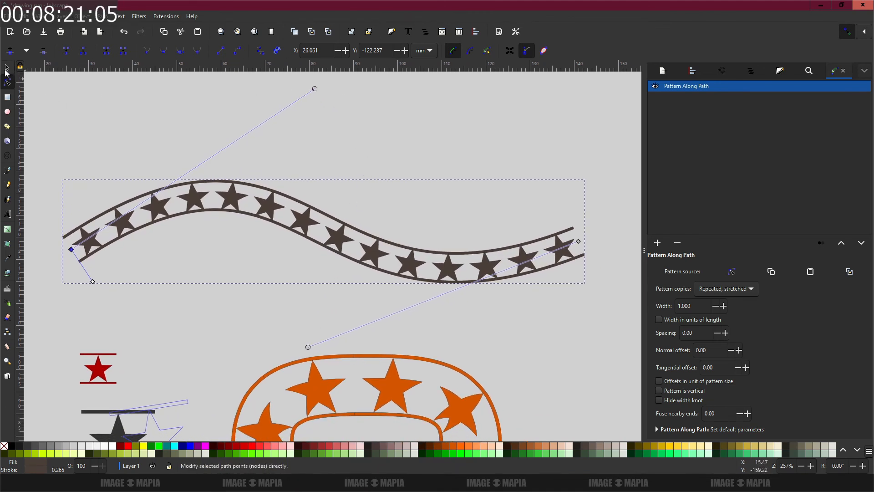
Set the wavy border's pattern spacing to 0.60 and enable Offsets in unit of pattern size.
left_click(7, 67)
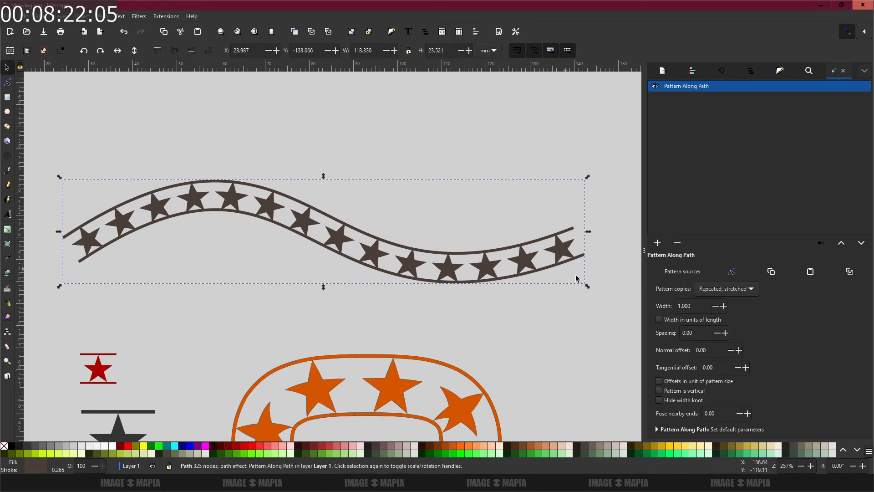
left_click(727, 335)
left_click(723, 333)
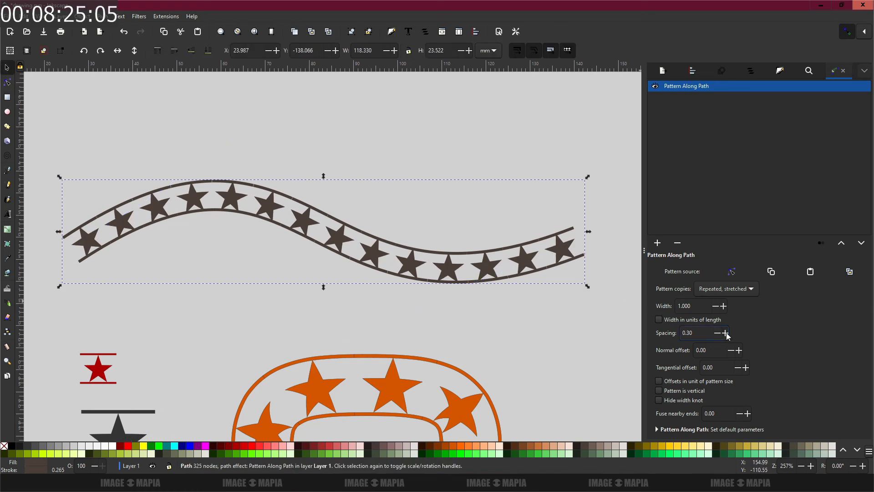
left_click(724, 333)
left_click(724, 332)
left_click(724, 333)
left_click(724, 333)
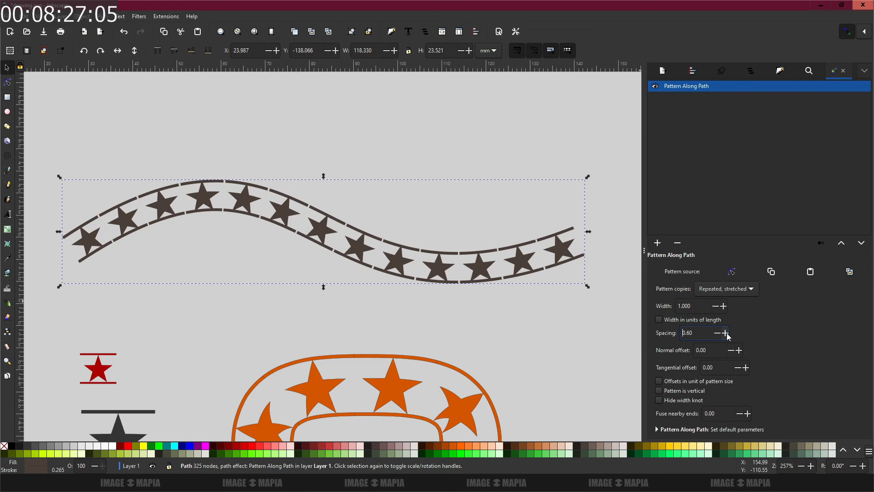
left_click(659, 381)
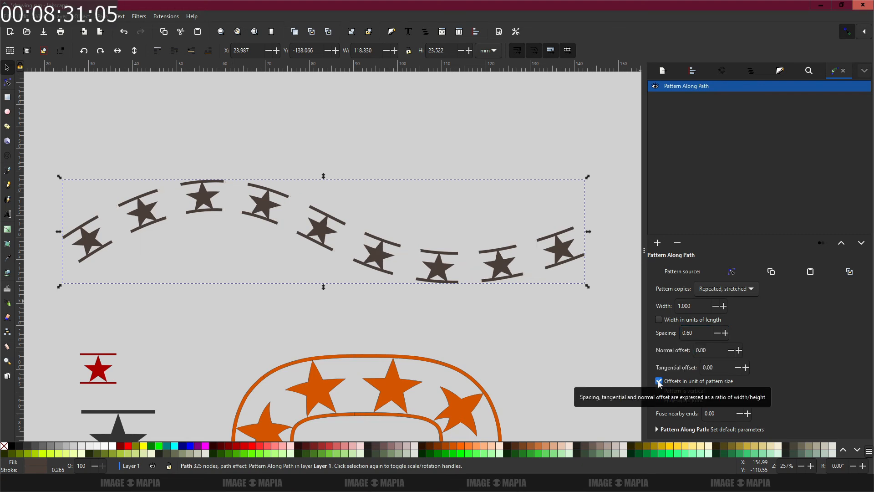
Try the Pattern is vertical option on the wavy border and switch it off again.
scroll(514, 304, "down", 3)
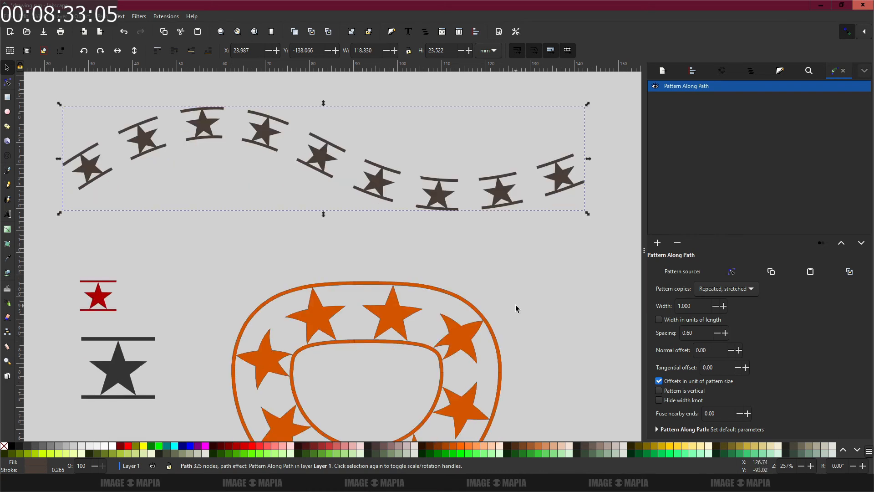
left_click(659, 391)
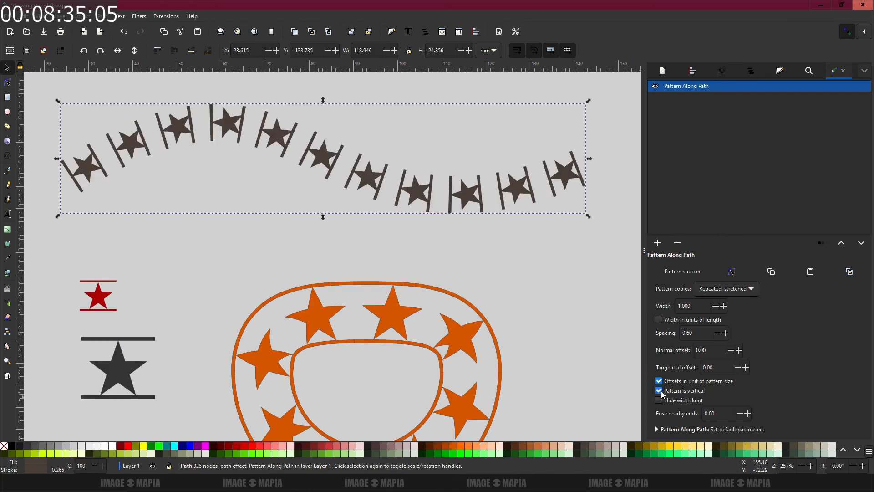
left_click(663, 393)
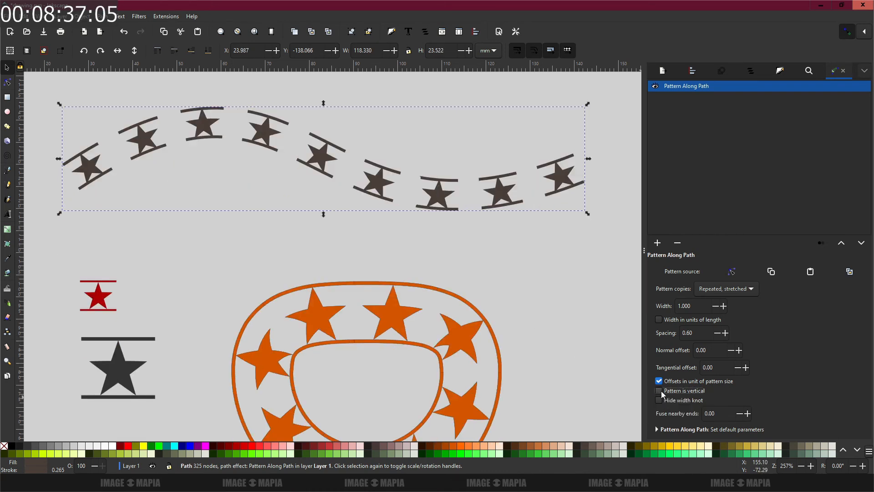
left_click(663, 393)
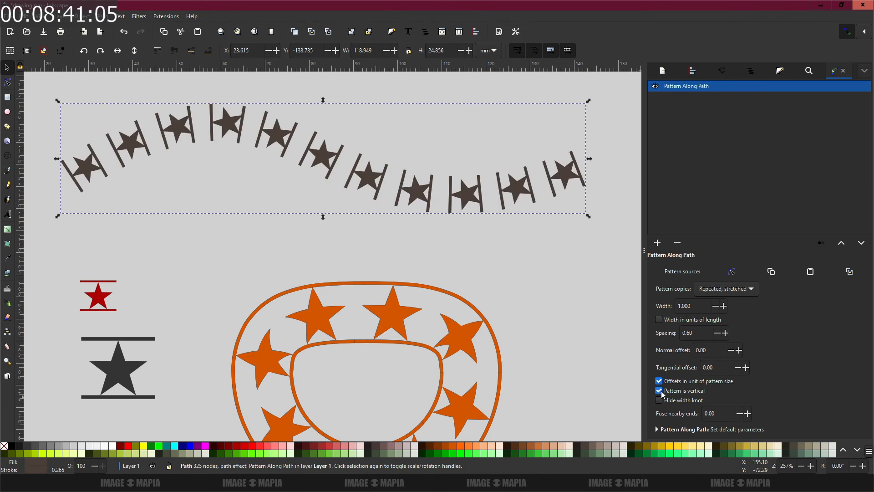
left_click(663, 393)
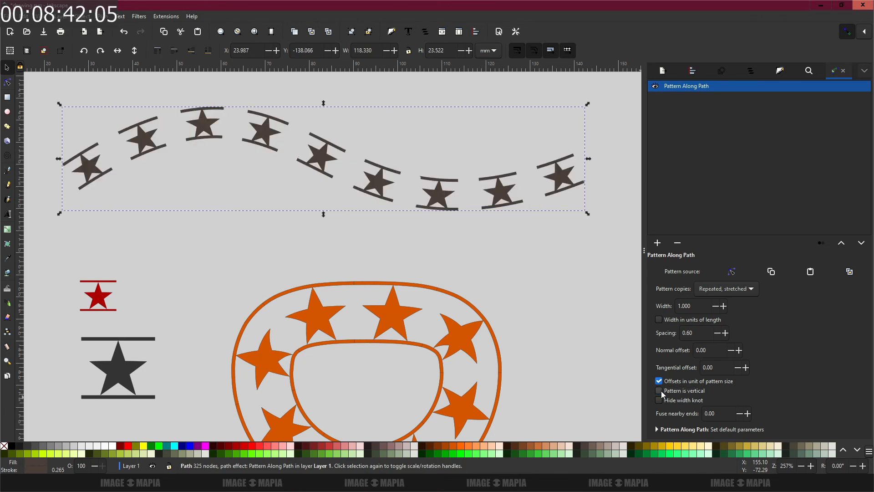
Scale the dark star-and-bars shape linked to the orange border down proportionally to about 8.8 mm wide and 7.3 mm high.
left_click(342, 286)
scroll(319, 310, "down", 2)
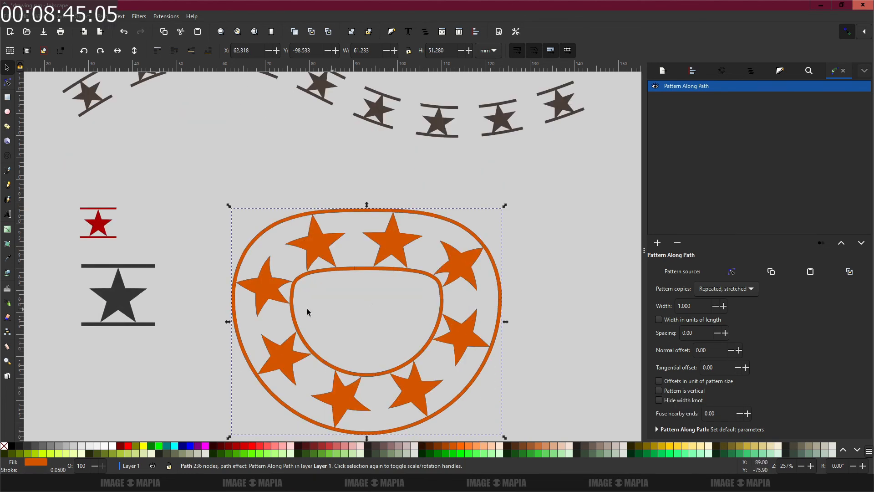
left_click(146, 270)
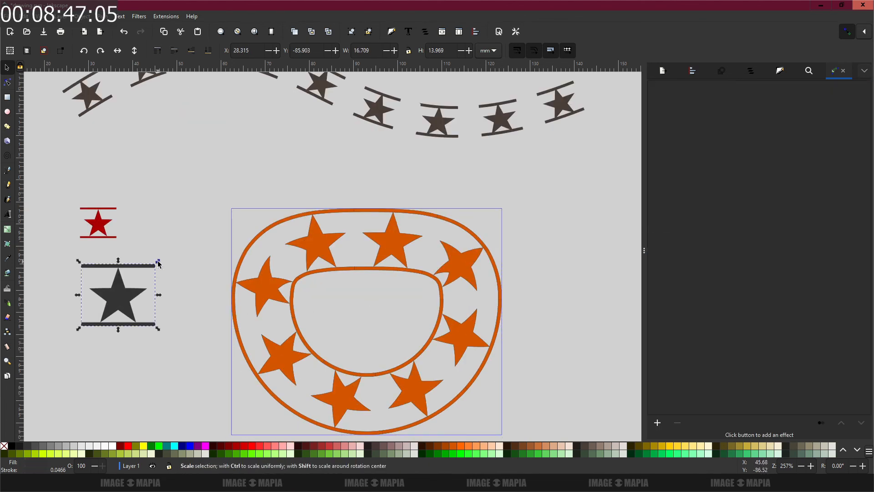
left_click_drag(157, 263, 123, 273)
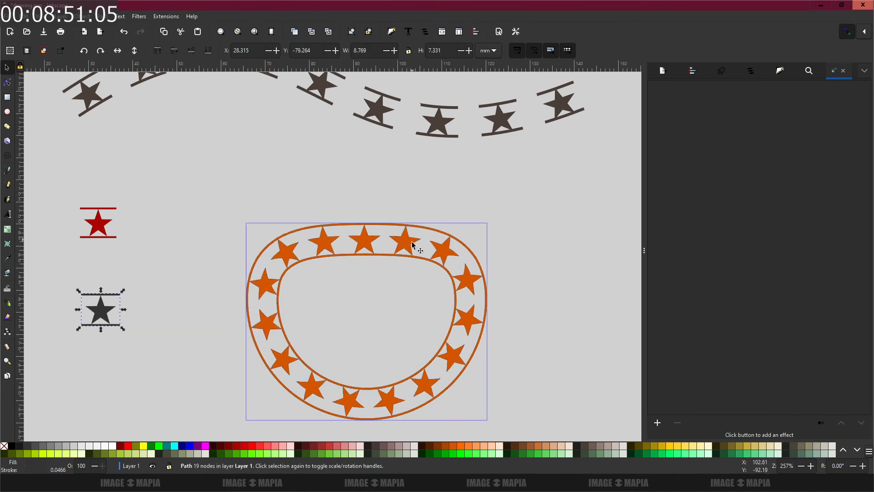
Set the orange star border's Pattern Along Path width to 1.530.
left_click(407, 258)
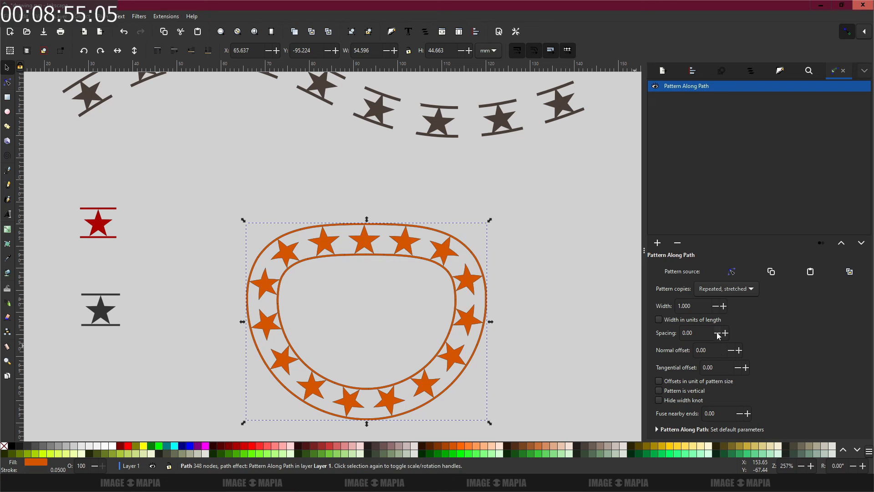
left_click(724, 306)
left_click(724, 307)
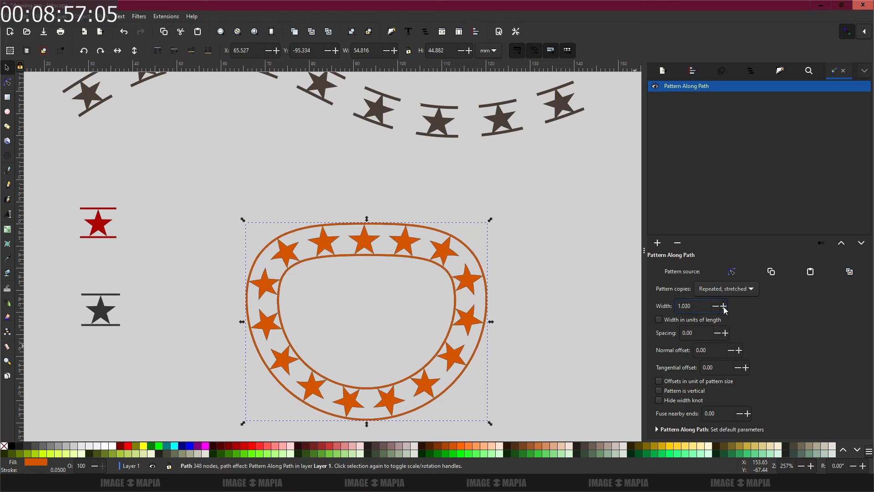
left_click(724, 306)
left_click(724, 306)
left_click(724, 306)
left_click(724, 306)
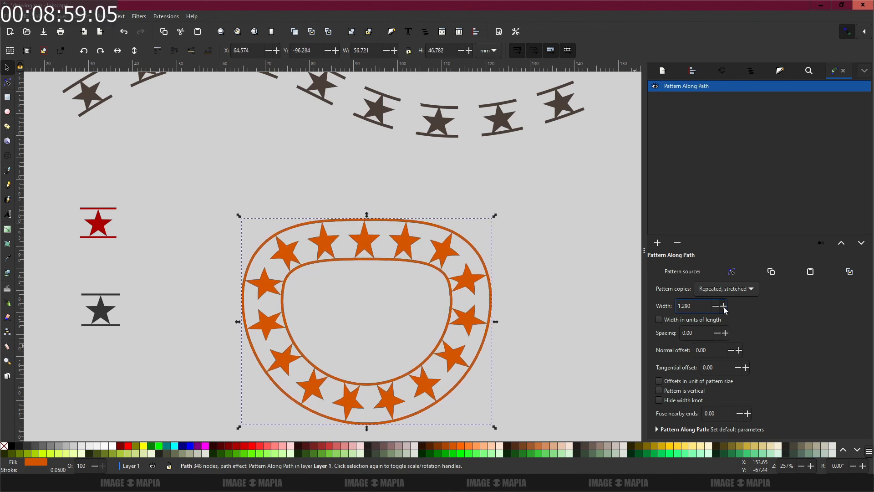
left_click(723, 307)
left_click(724, 307)
left_click(724, 306)
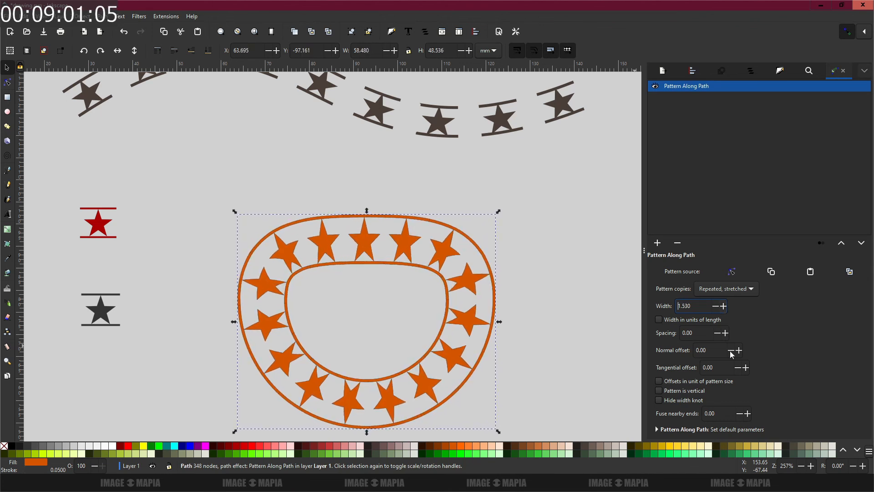
Set the orange star border's pattern spacing to 0.30 and deselect the border.
left_click(725, 333)
left_click(725, 333)
left_click(725, 333)
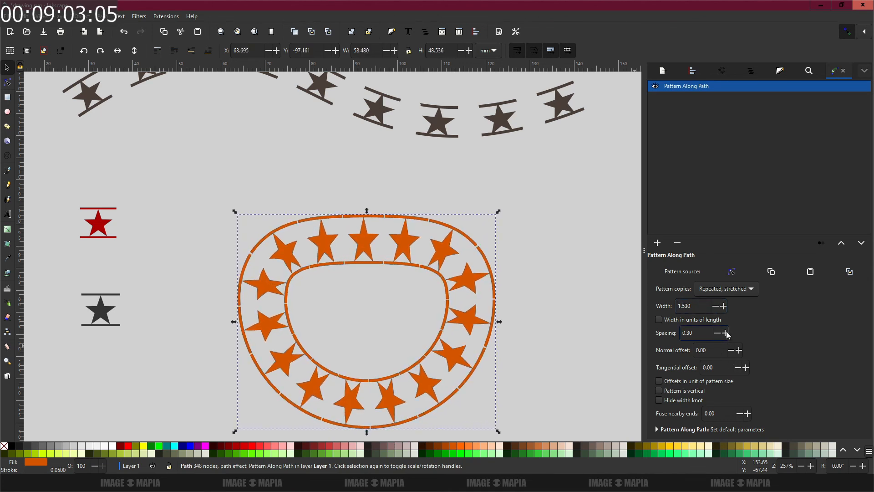
left_click(725, 332)
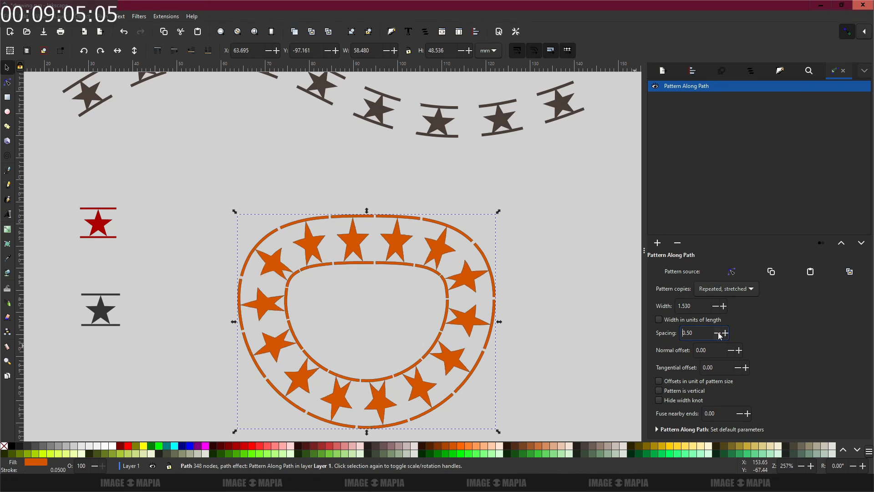
left_click(720, 333)
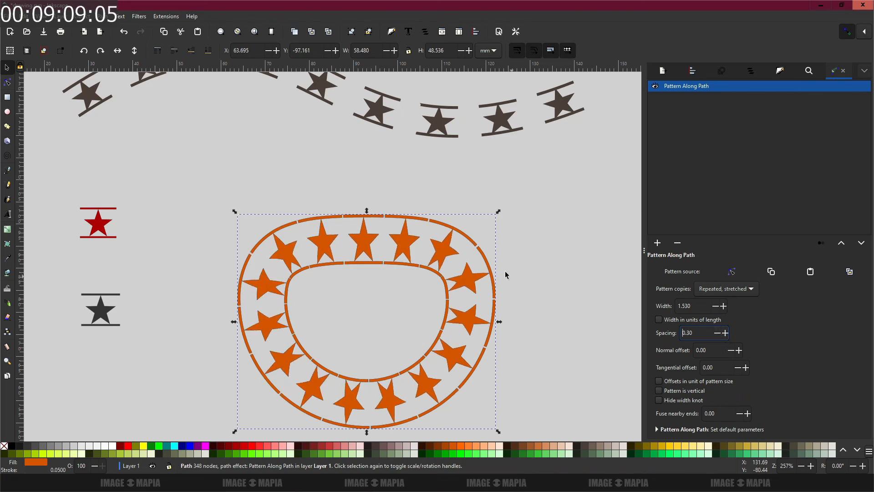
scroll(405, 219, "down", 2)
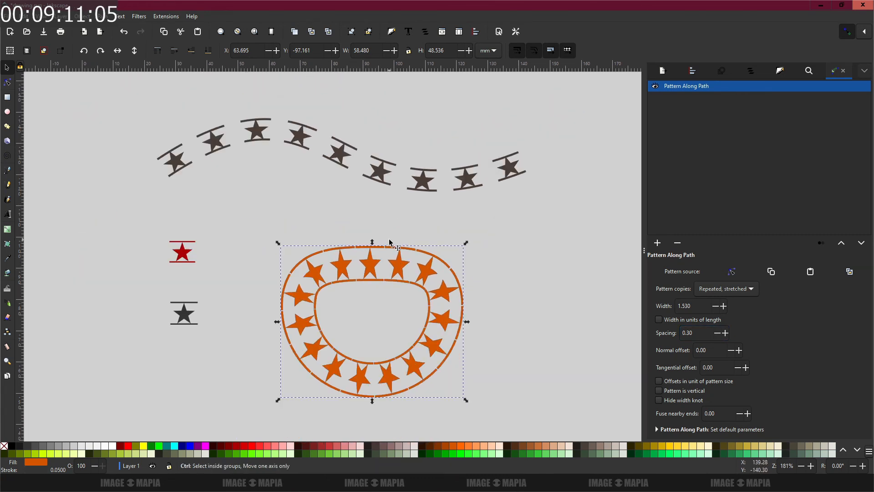
scroll(380, 190, "down", 1)
scroll(381, 189, "right", 1)
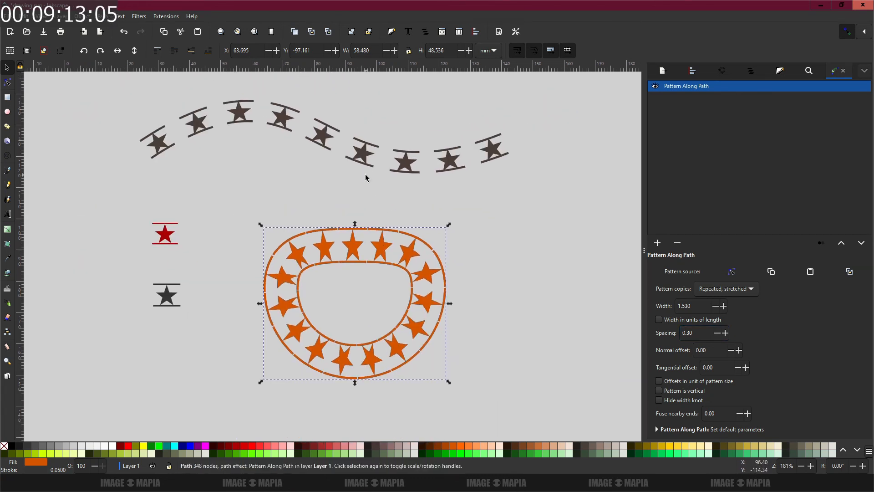
left_click(356, 195)
left_click_drag(362, 224, 367, 234)
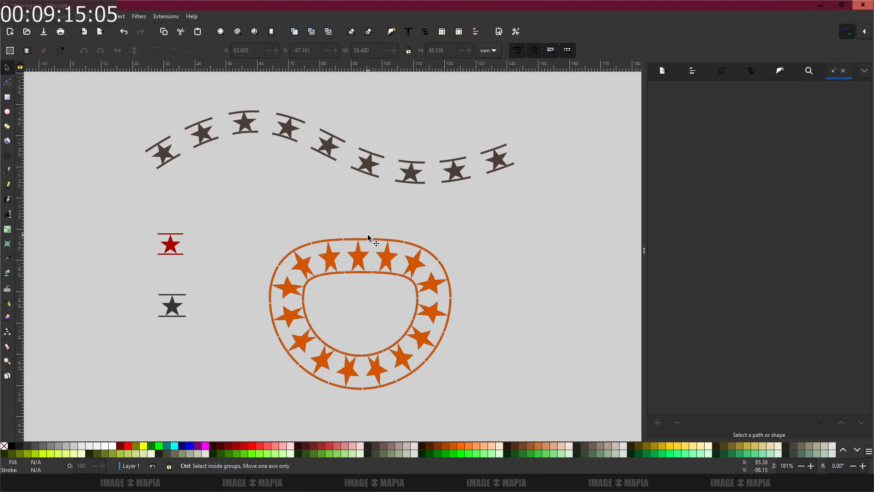
scroll(368, 235, "up", 1)
scroll(368, 235, "down", 1)
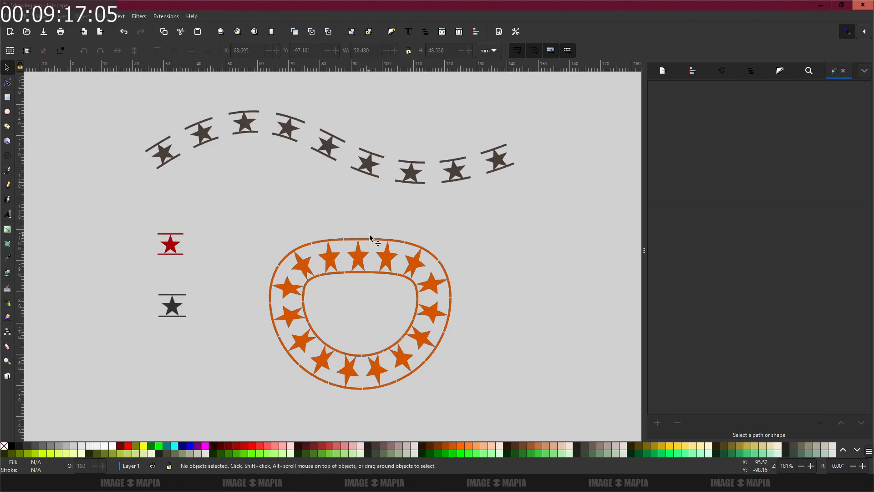
left_click_drag(370, 234, 372, 219)
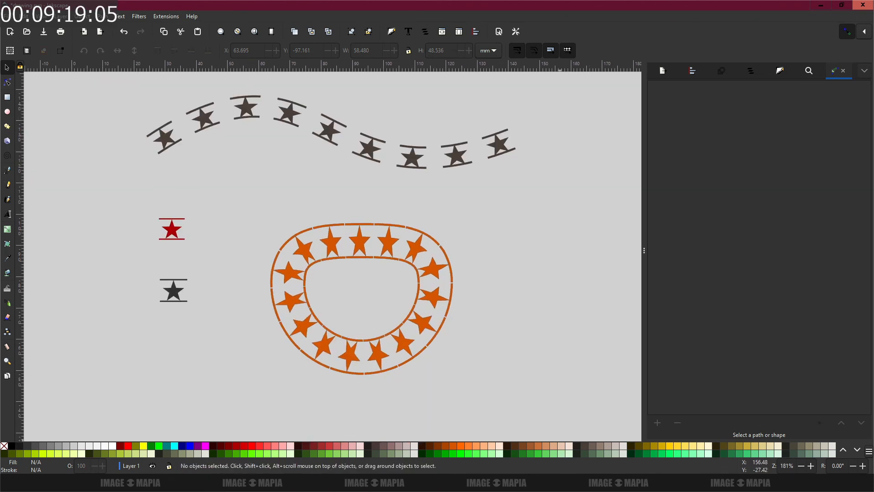
Switch to Notepad, add the line "gracias por ver" below "easy" after a blank line, and minimize the window.
left_click(576, 483)
key("Return")
key("Return")
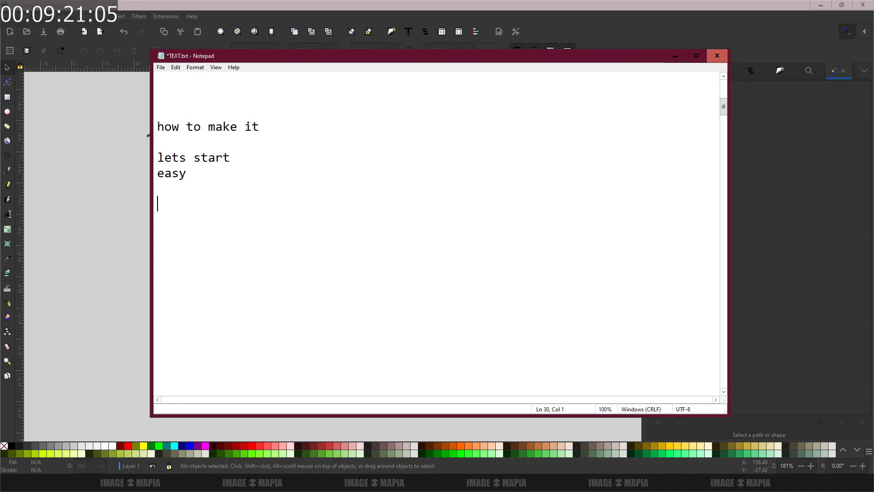
type("gracias por ver")
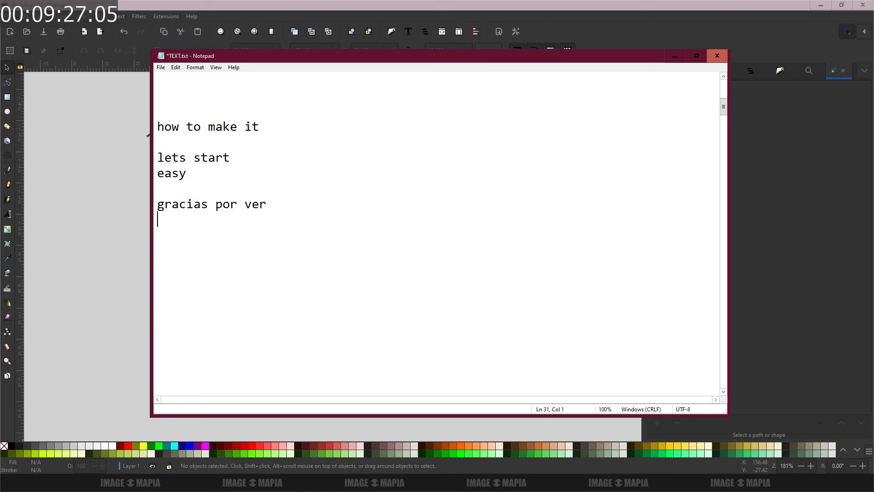
left_click(676, 55)
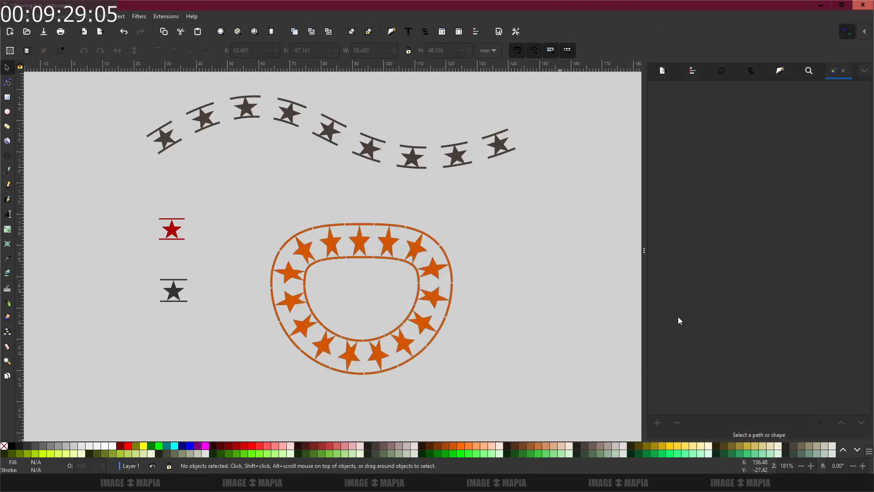
left_click(791, 483)
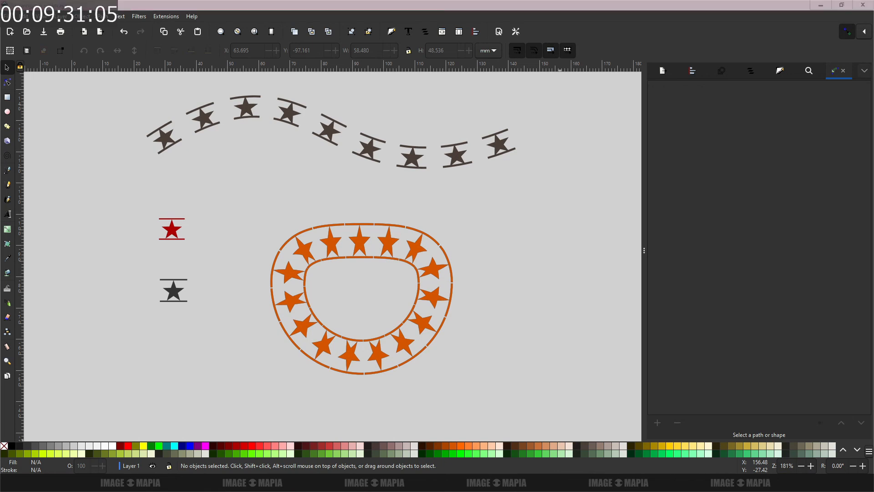
right_click(774, 449)
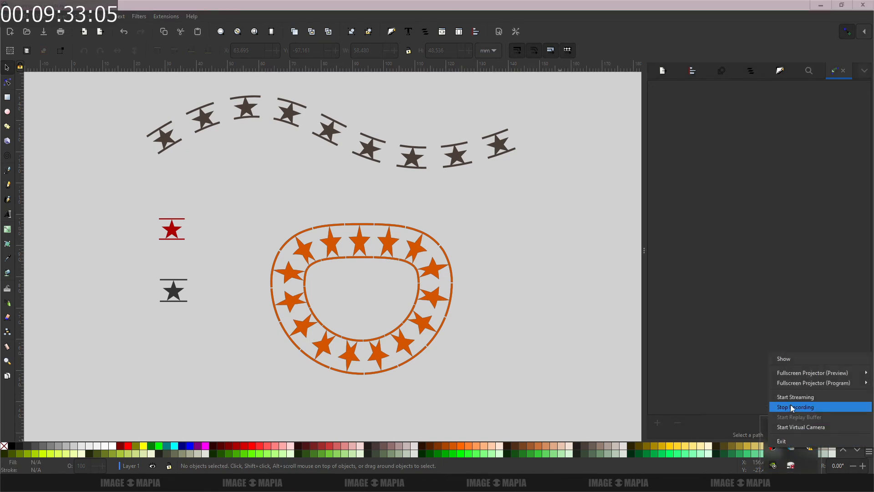
left_click(792, 407)
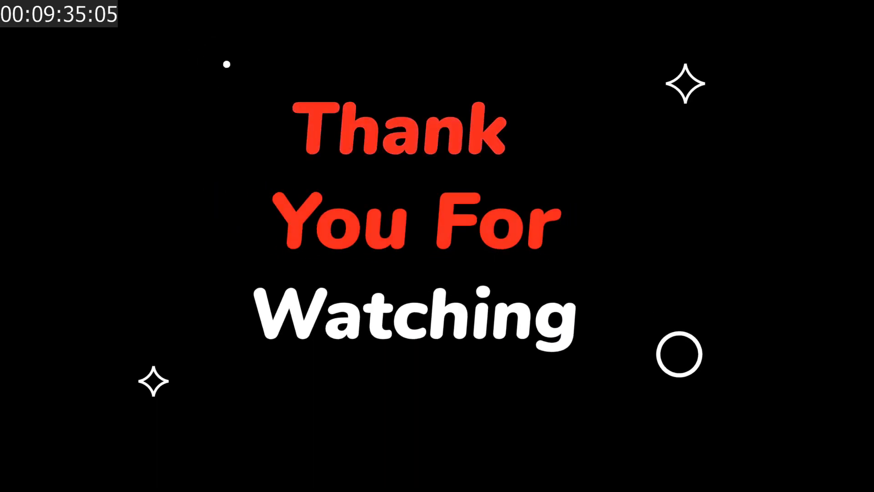